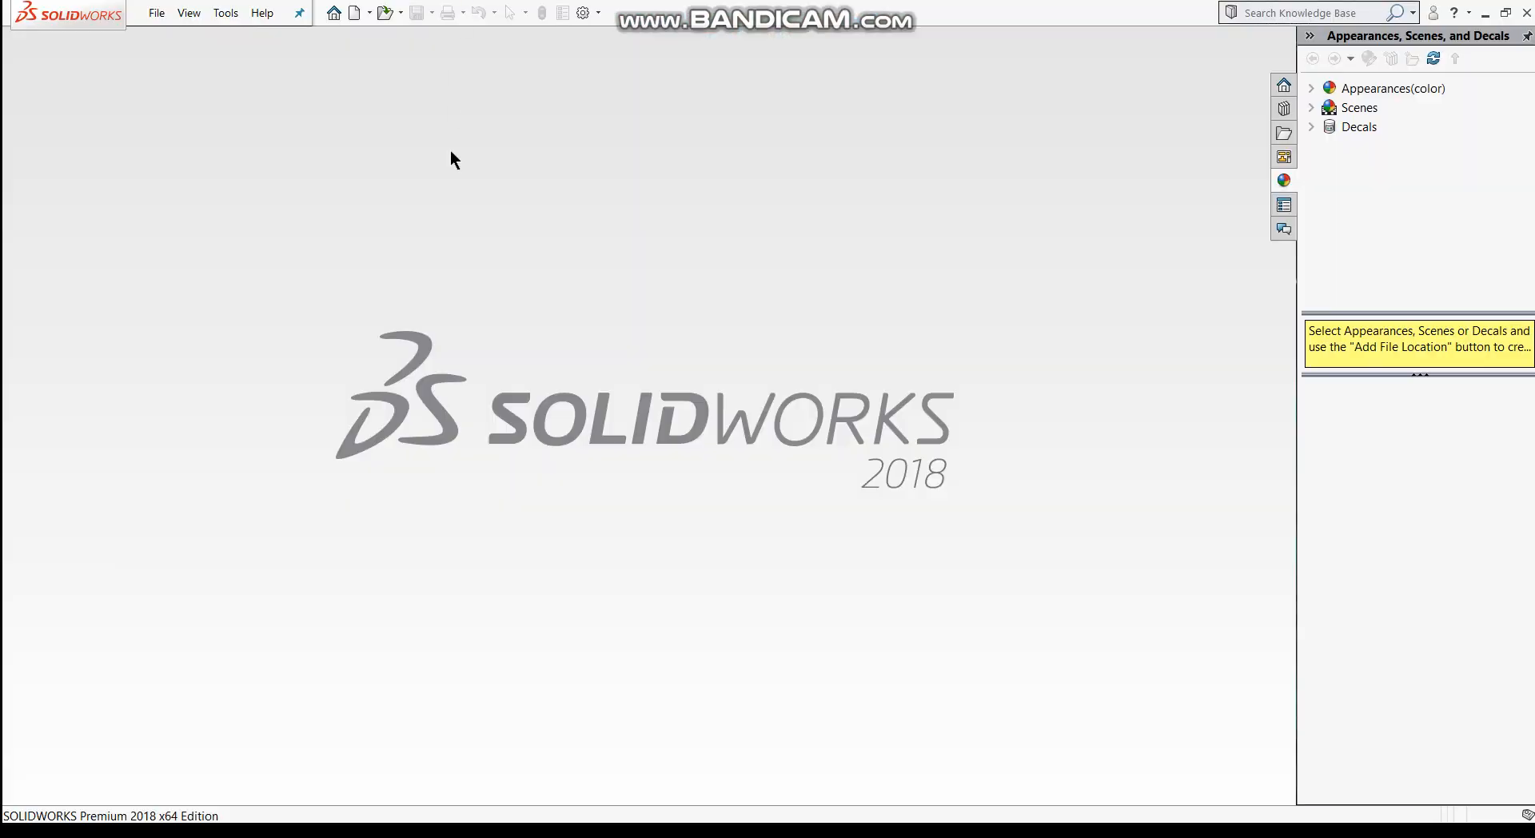
Step: Create a new part document
click(155, 13)
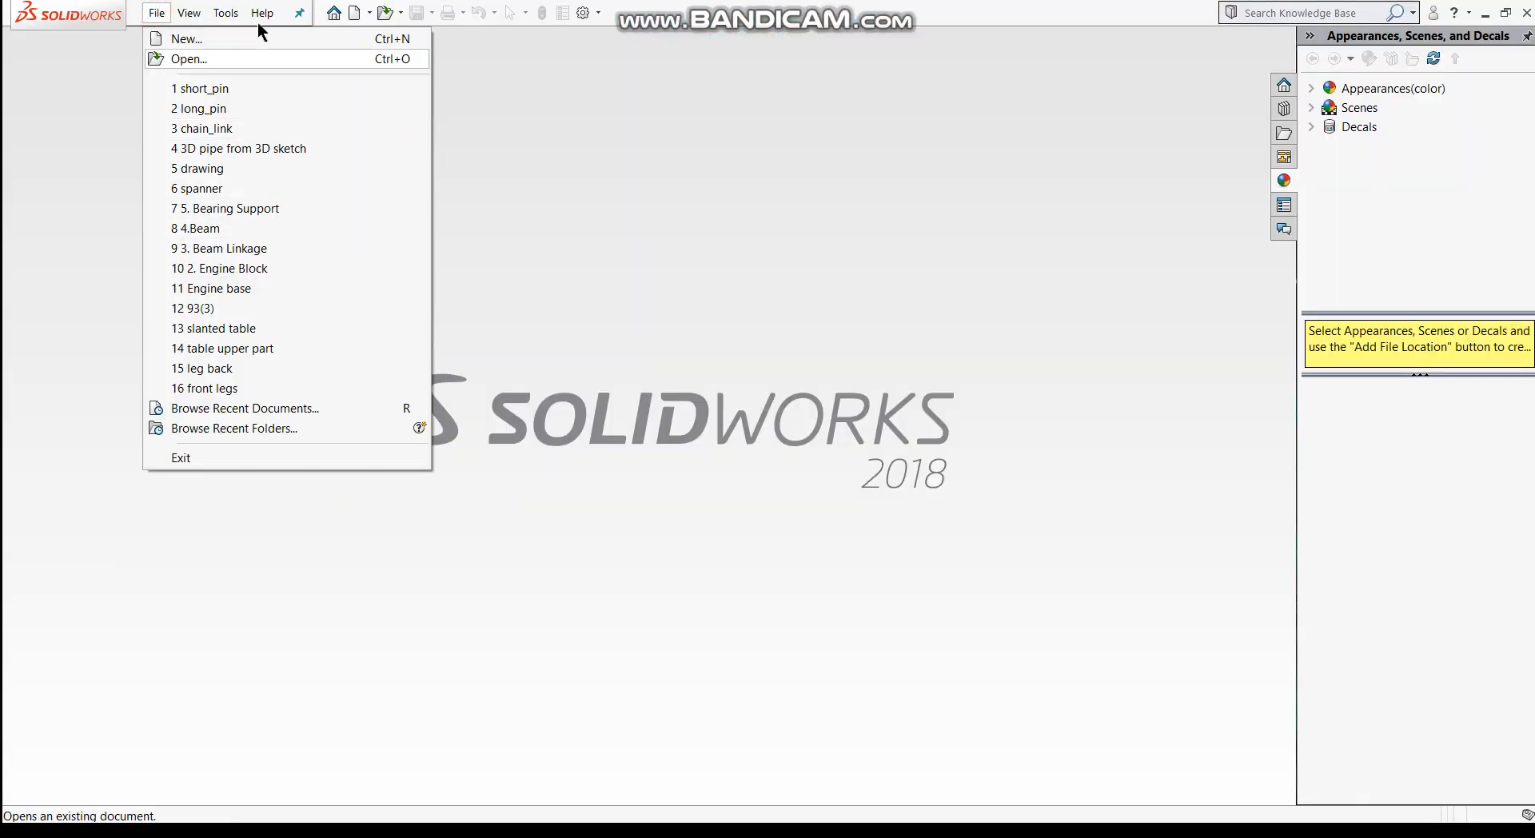
click(260, 14)
click(166, 37)
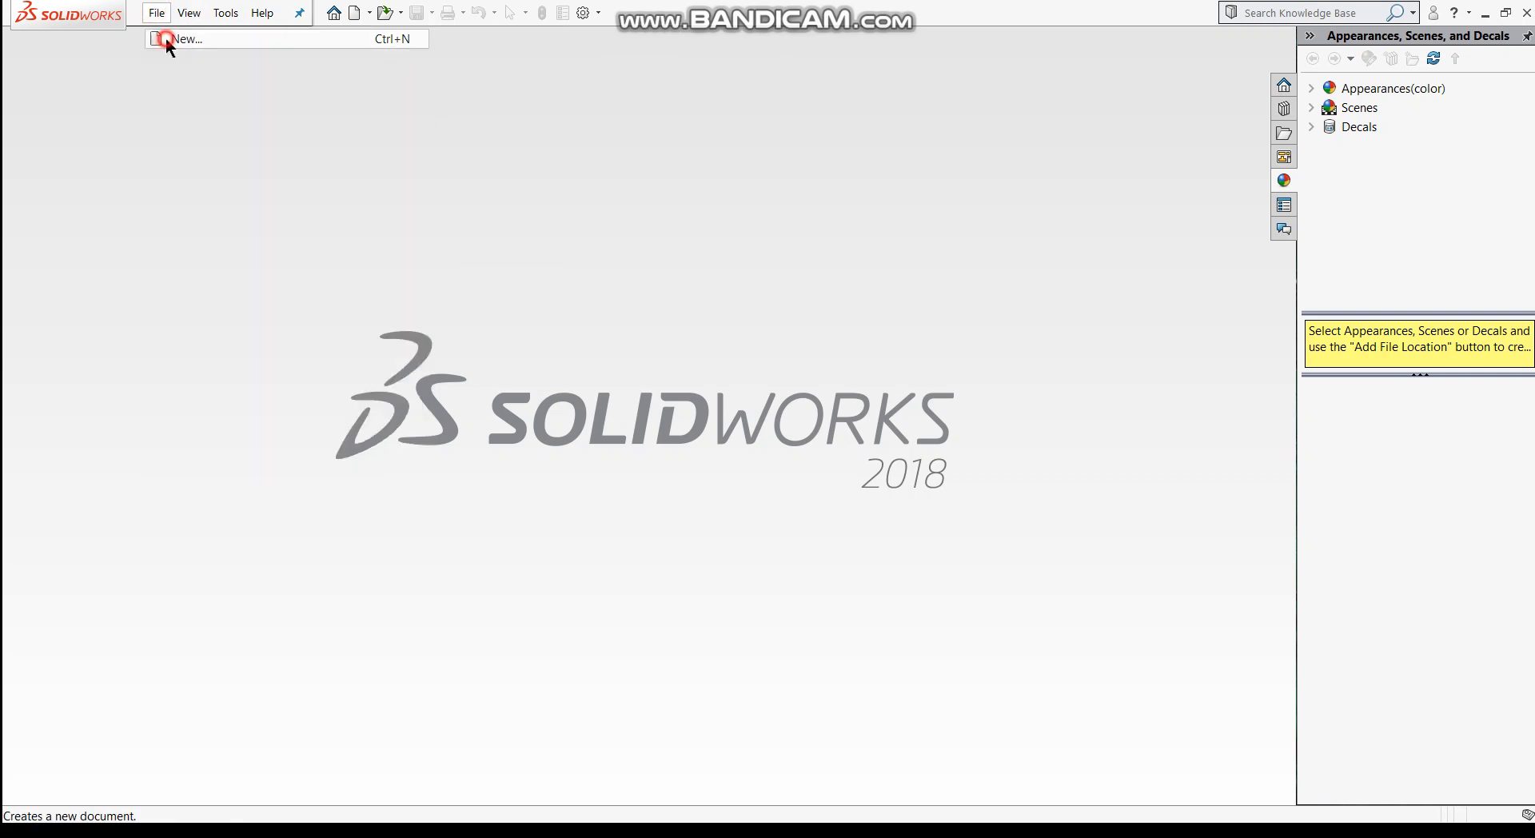
click(653, 626)
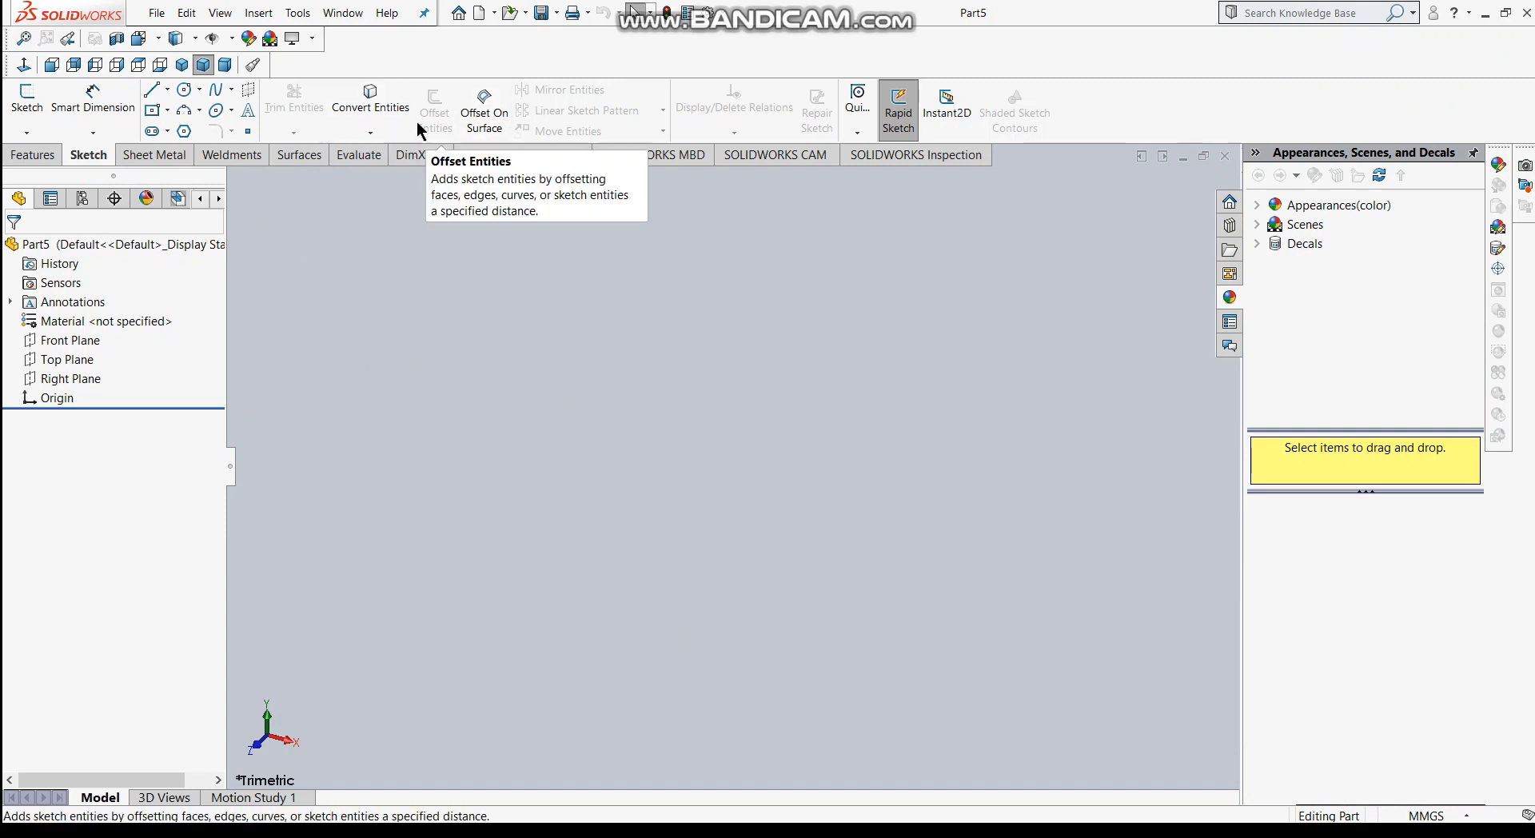
Step: Sketch a center rectangle of about 116 by 82 mm on the Top Plane, centred on the origin
click(76, 364)
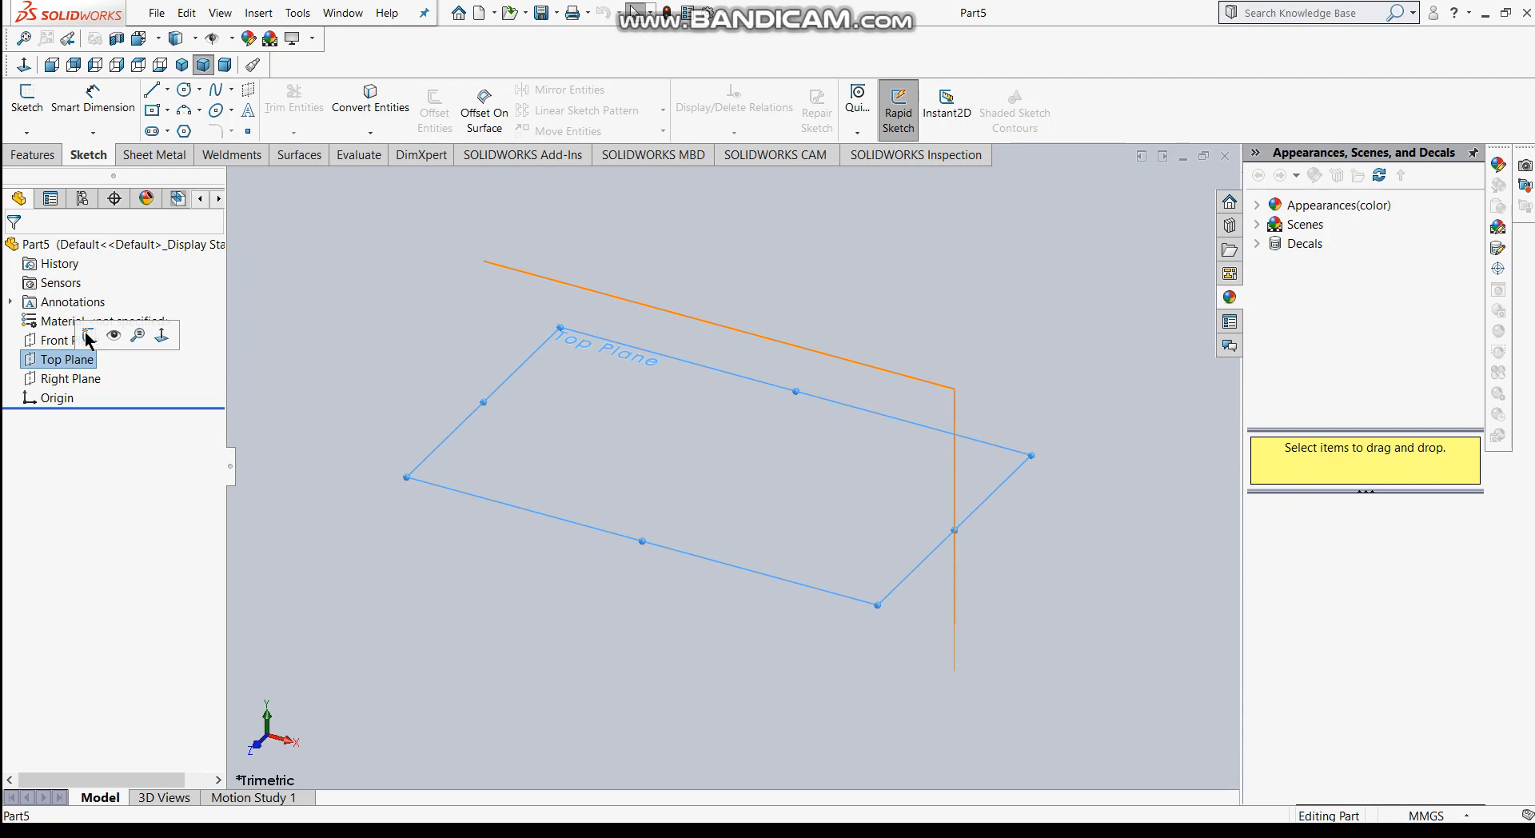
click(88, 335)
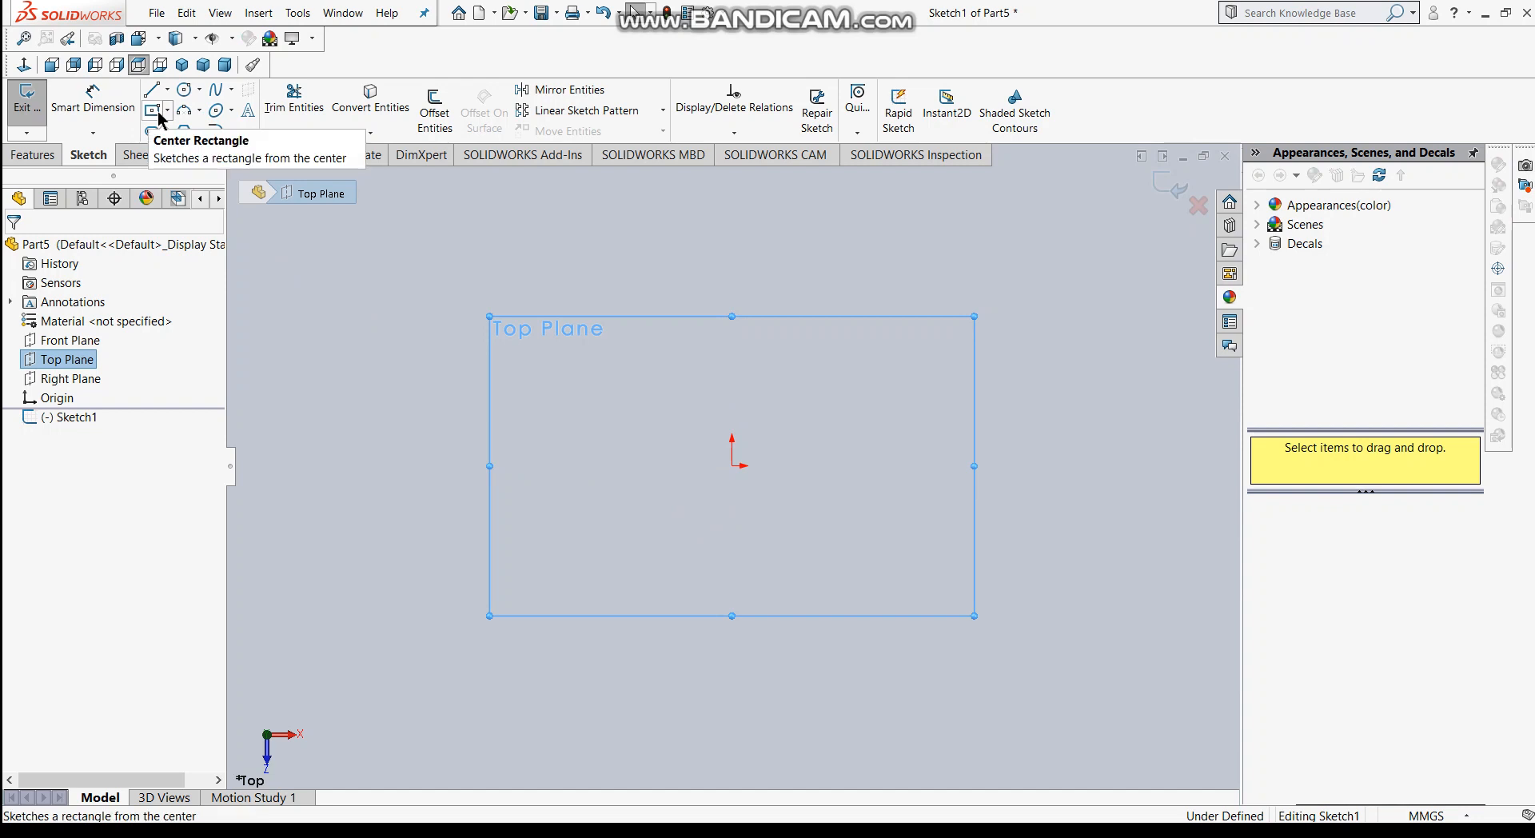
click(156, 115)
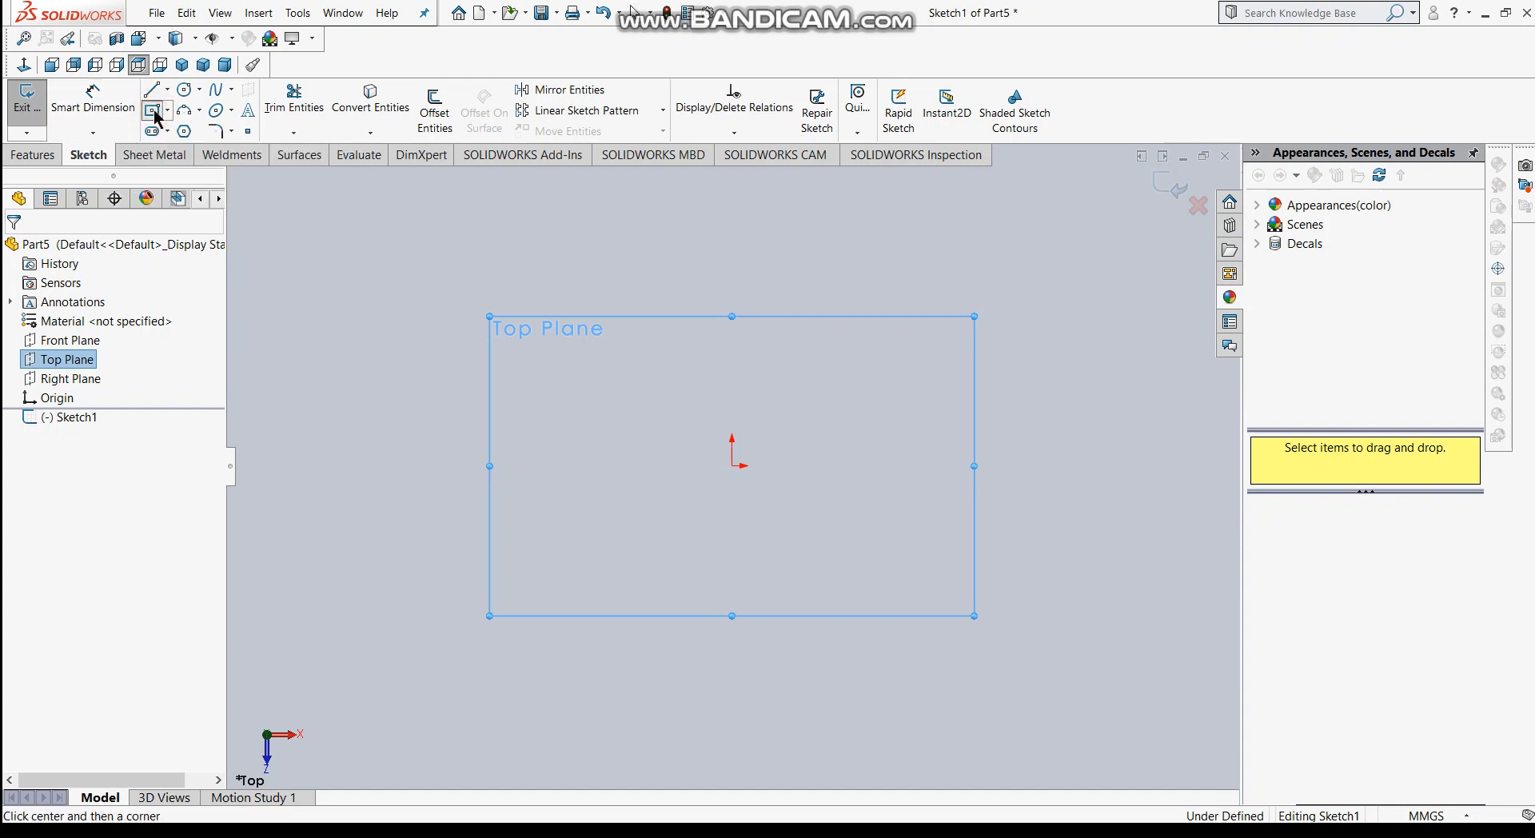
click(732, 466)
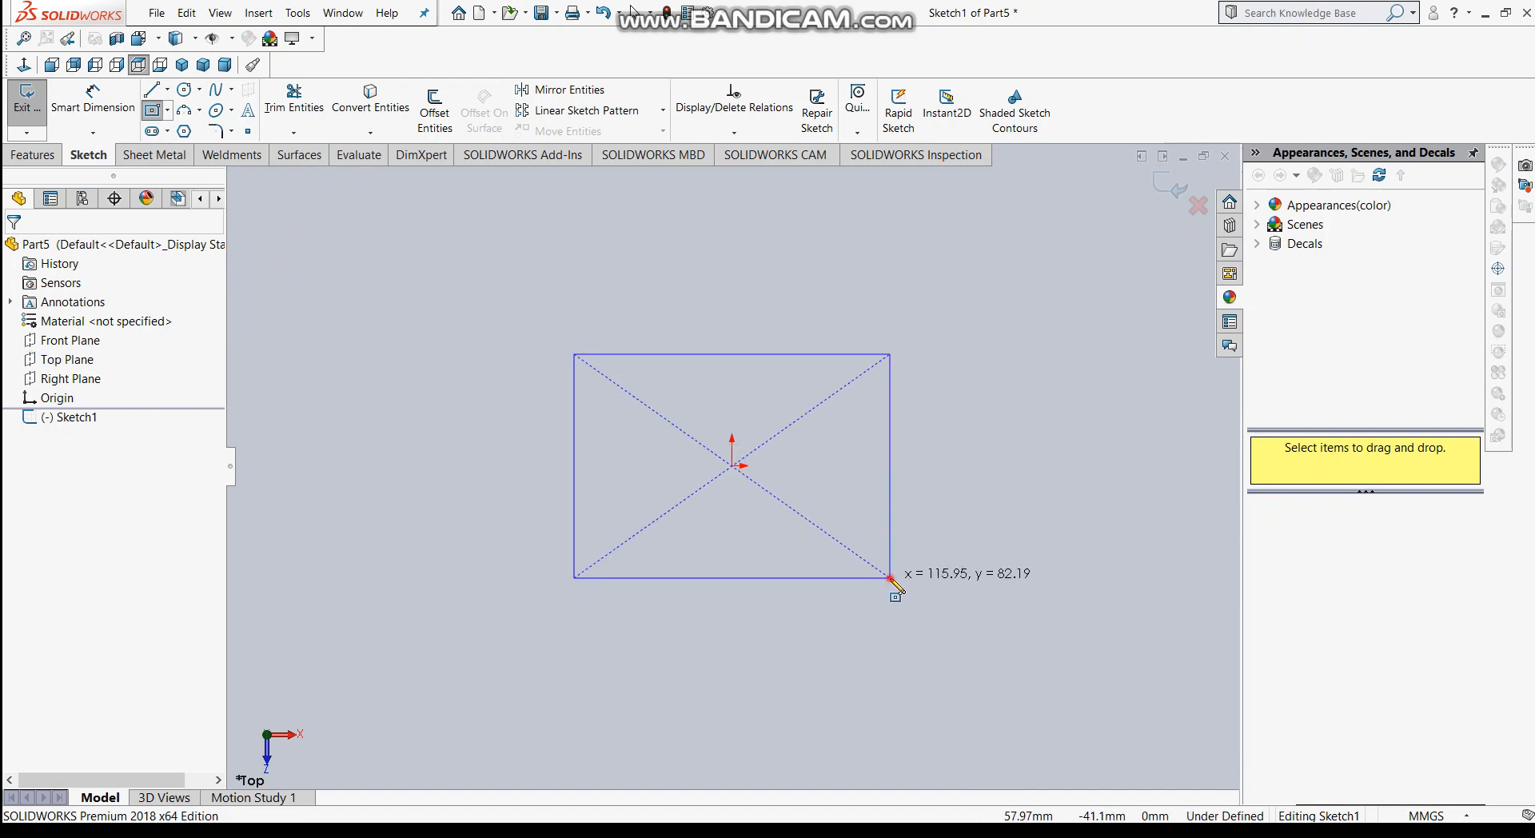
click(890, 578)
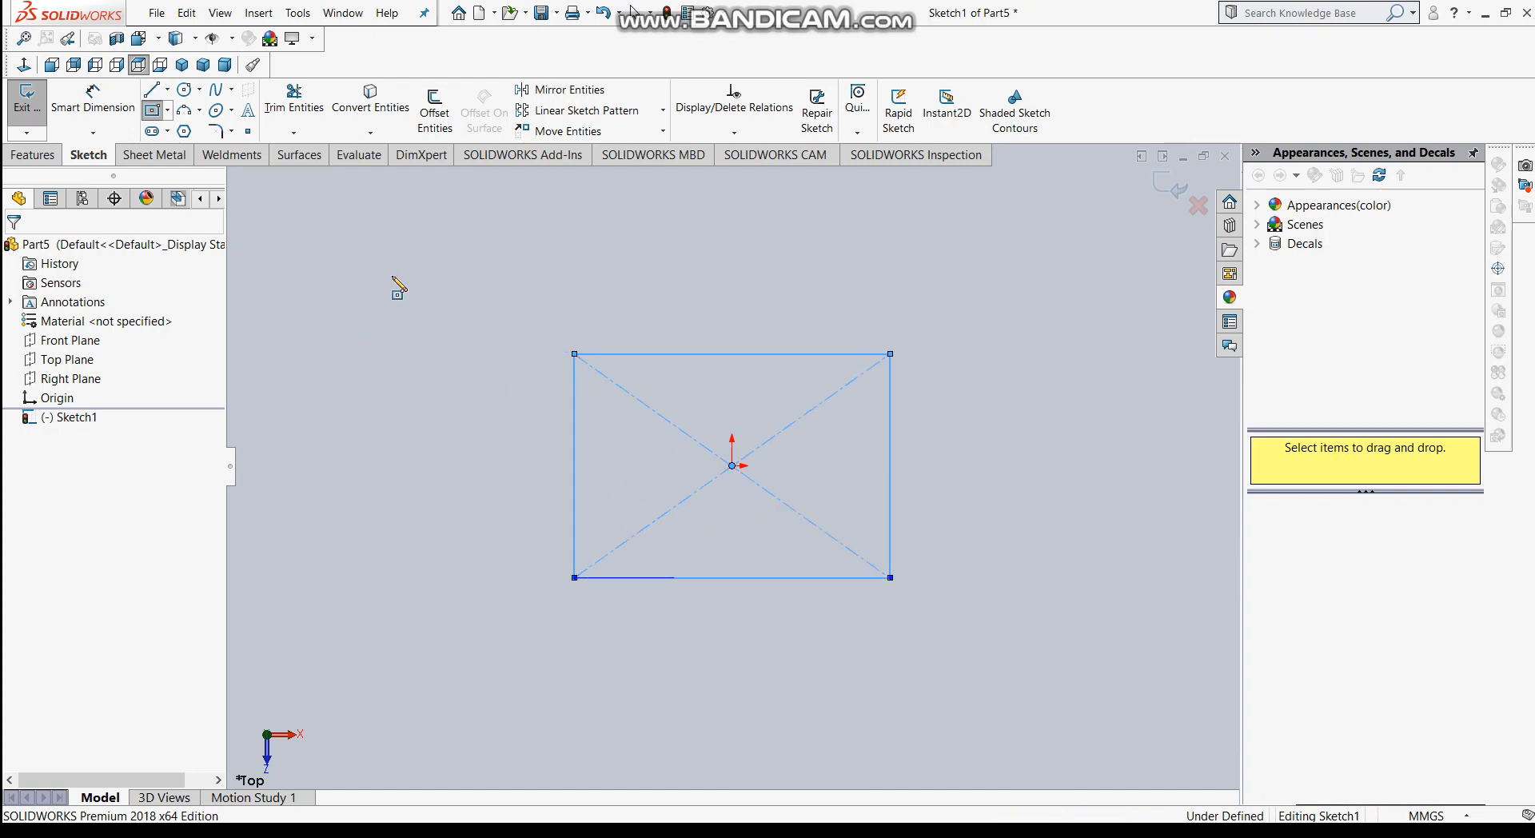
Step: Dimension the rectangle's vertical side and set it to 100 mm
click(87, 103)
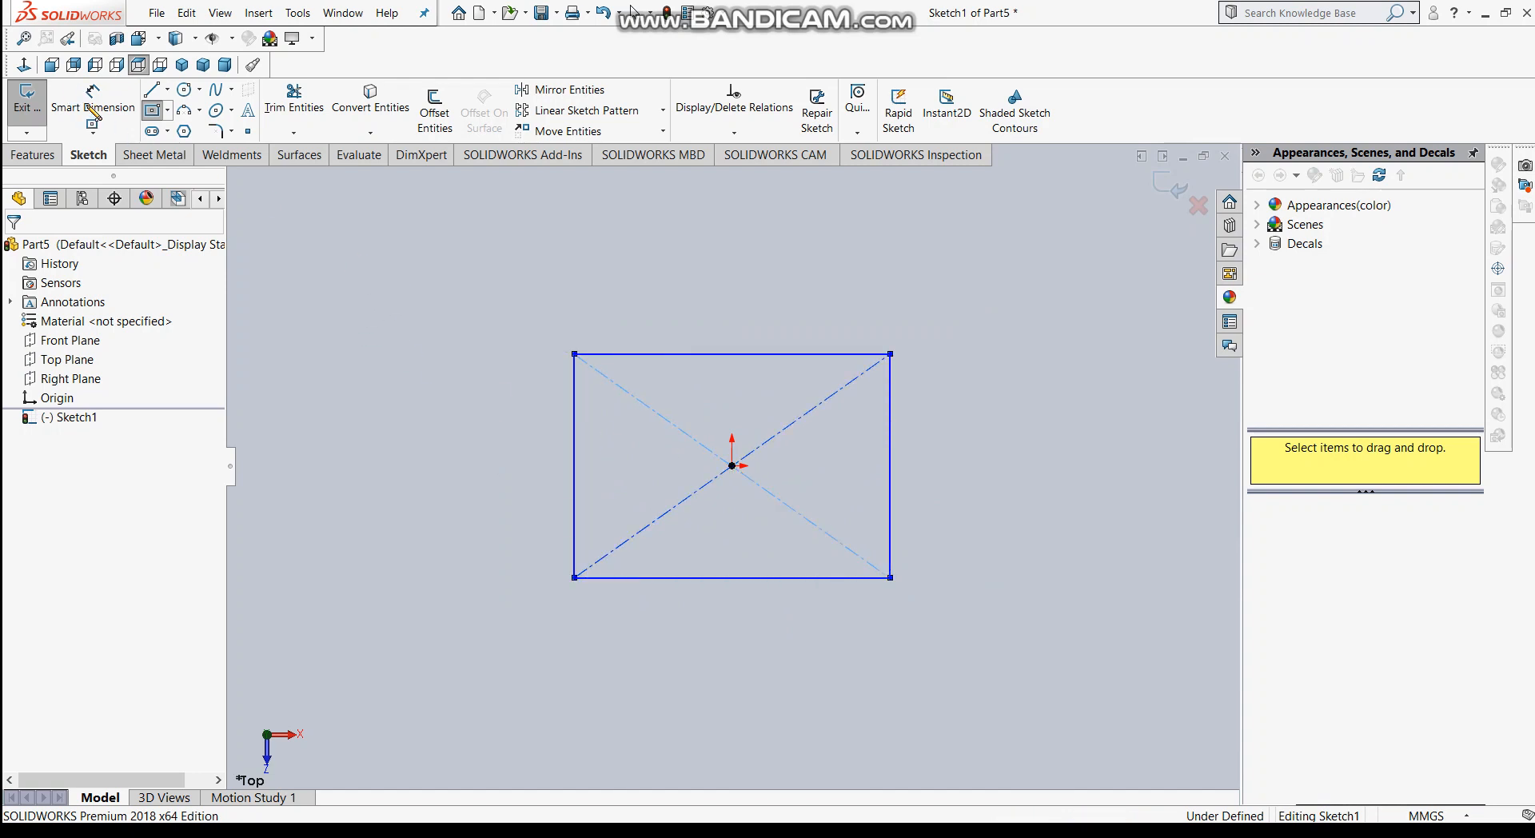
click(92, 109)
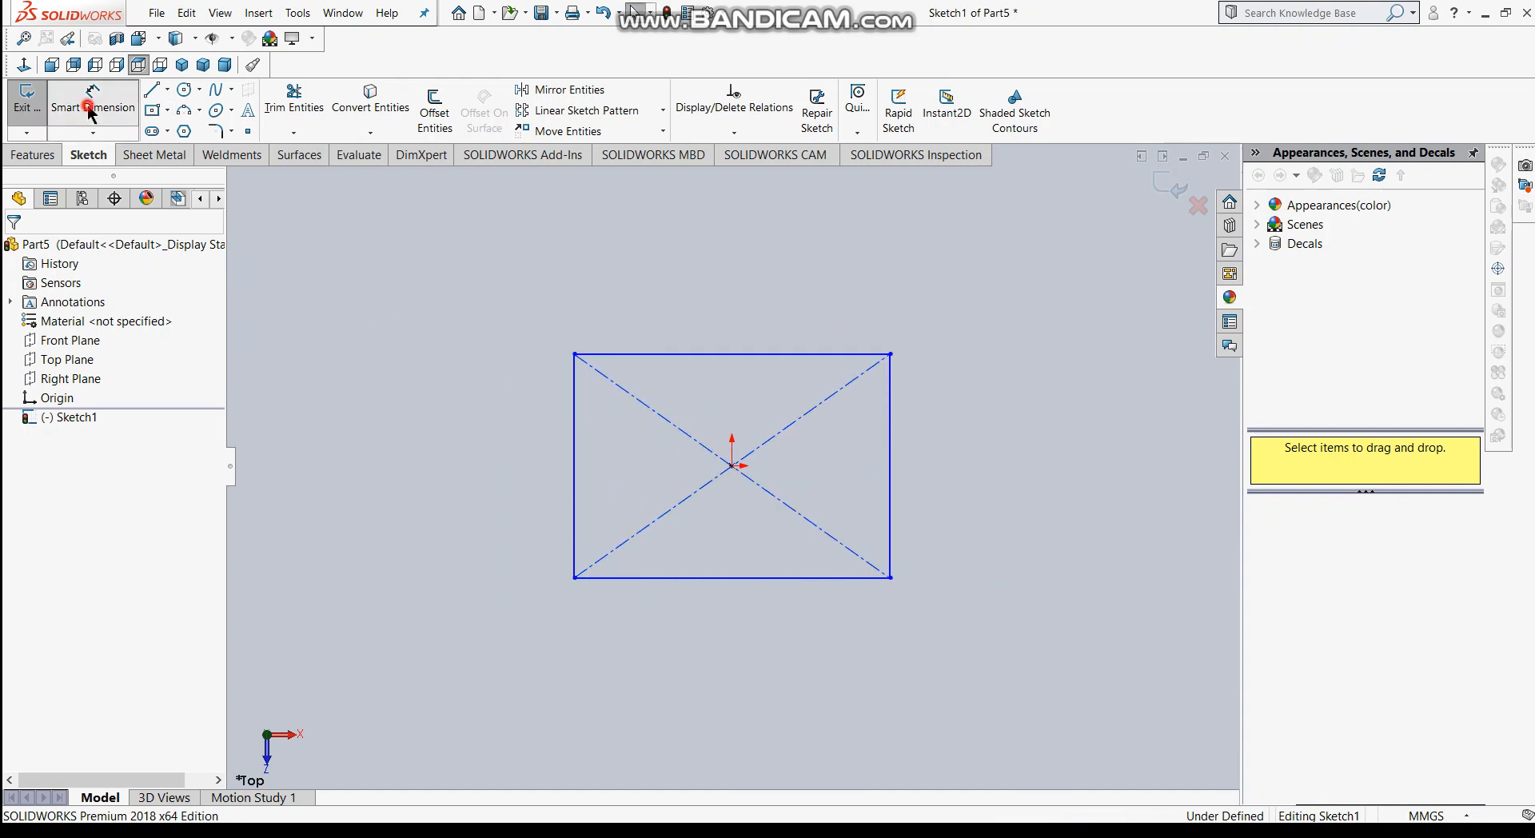
click(577, 469)
click(432, 480)
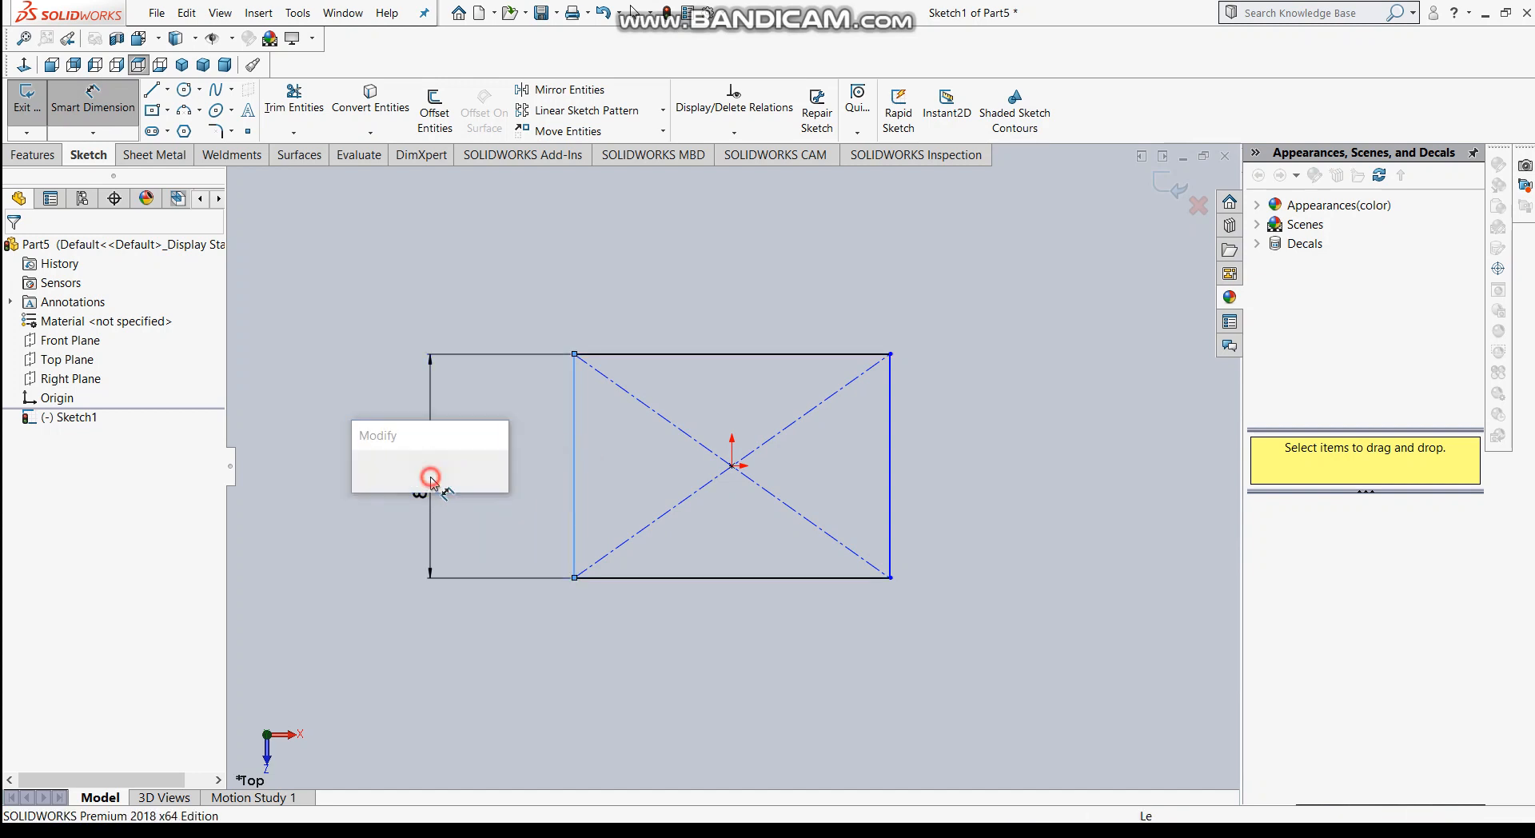
text(100)
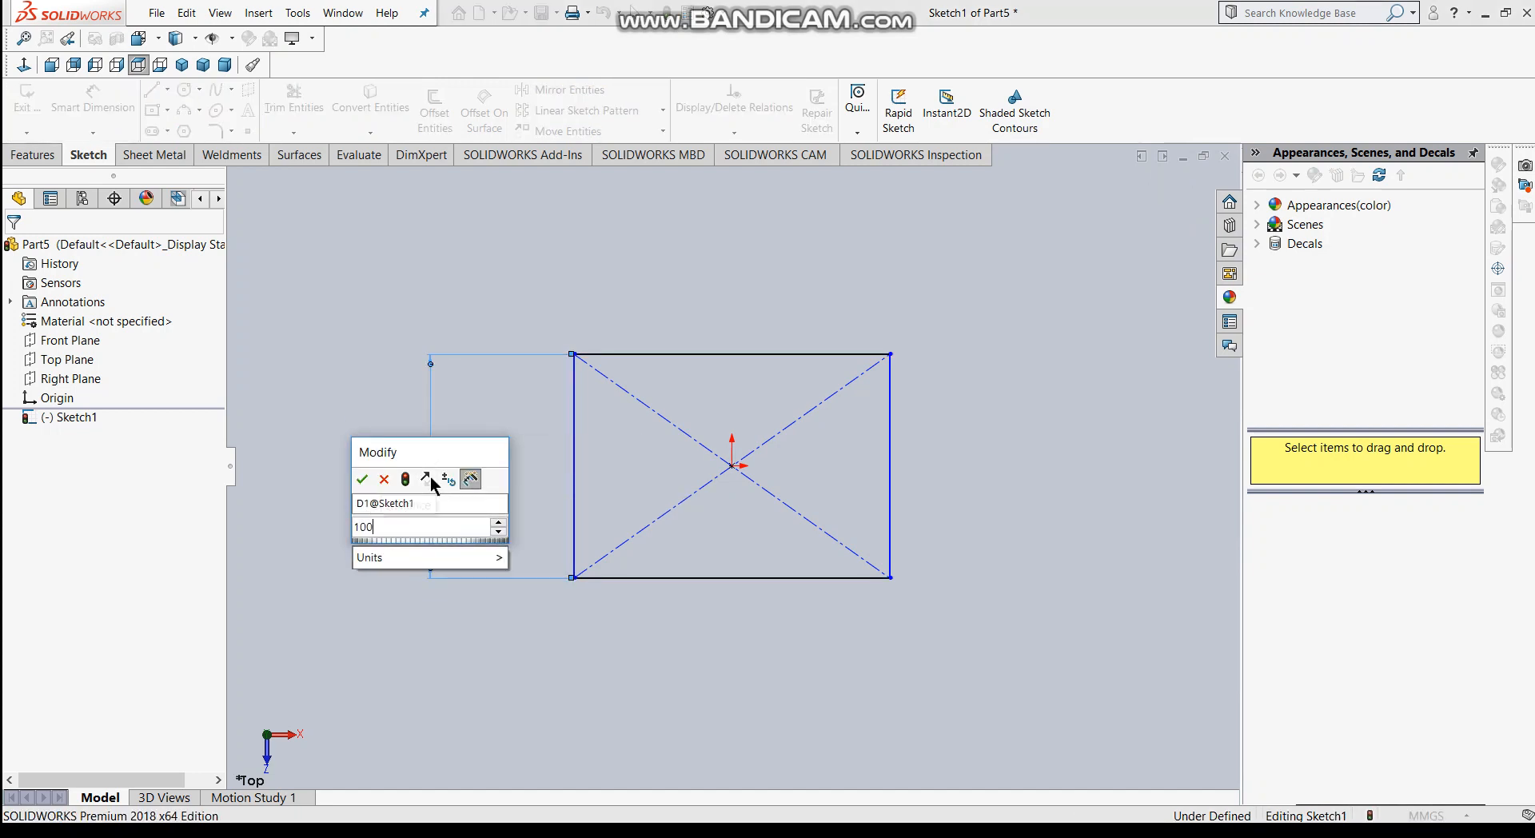
key(Return)
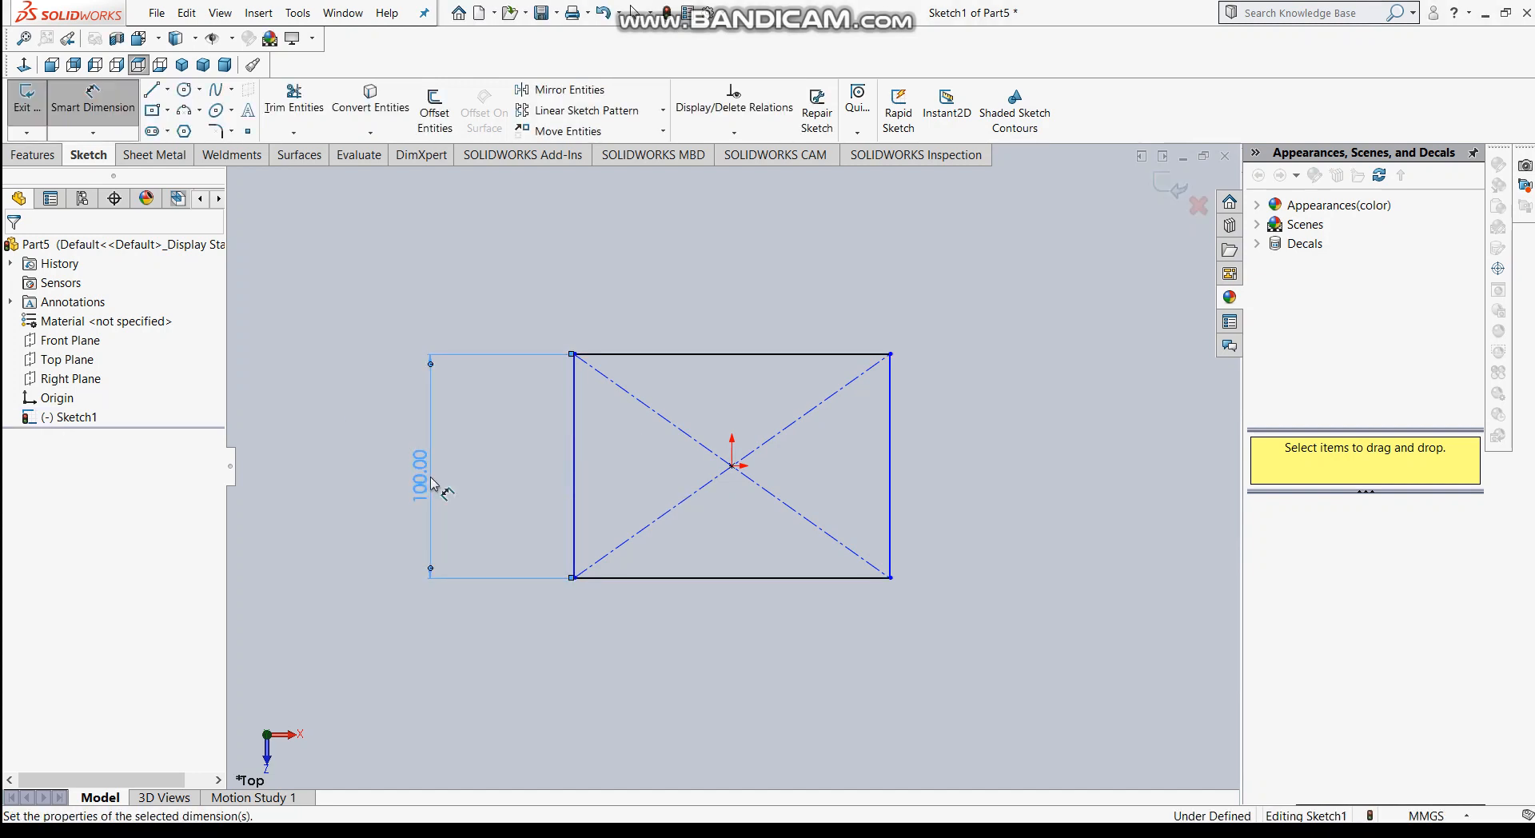
Step: Dimension the rectangle's upper horizontal side to 100 mm and finish dimensioning
click(756, 352)
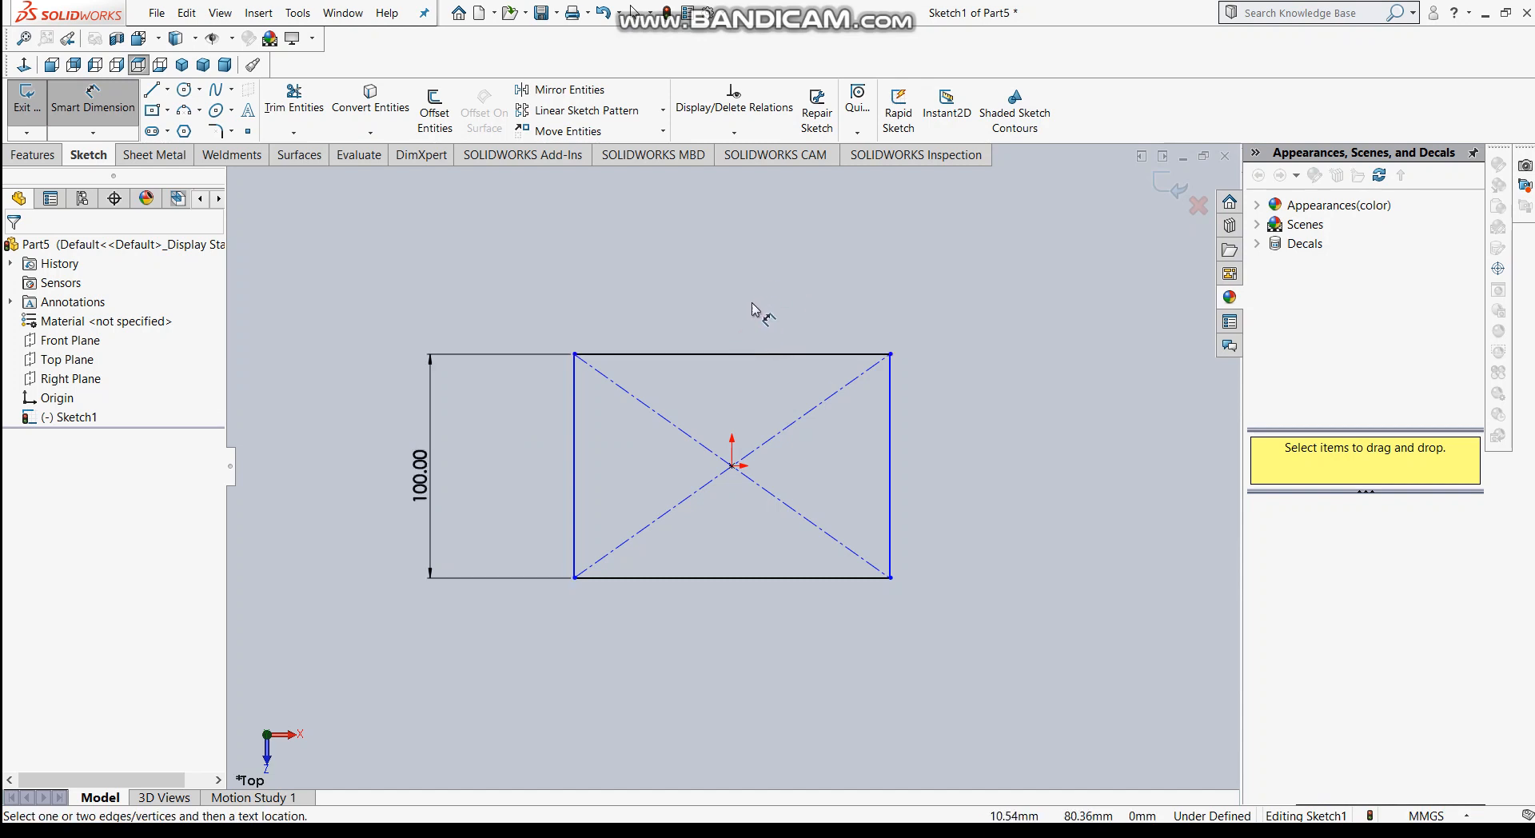
click(734, 354)
click(736, 274)
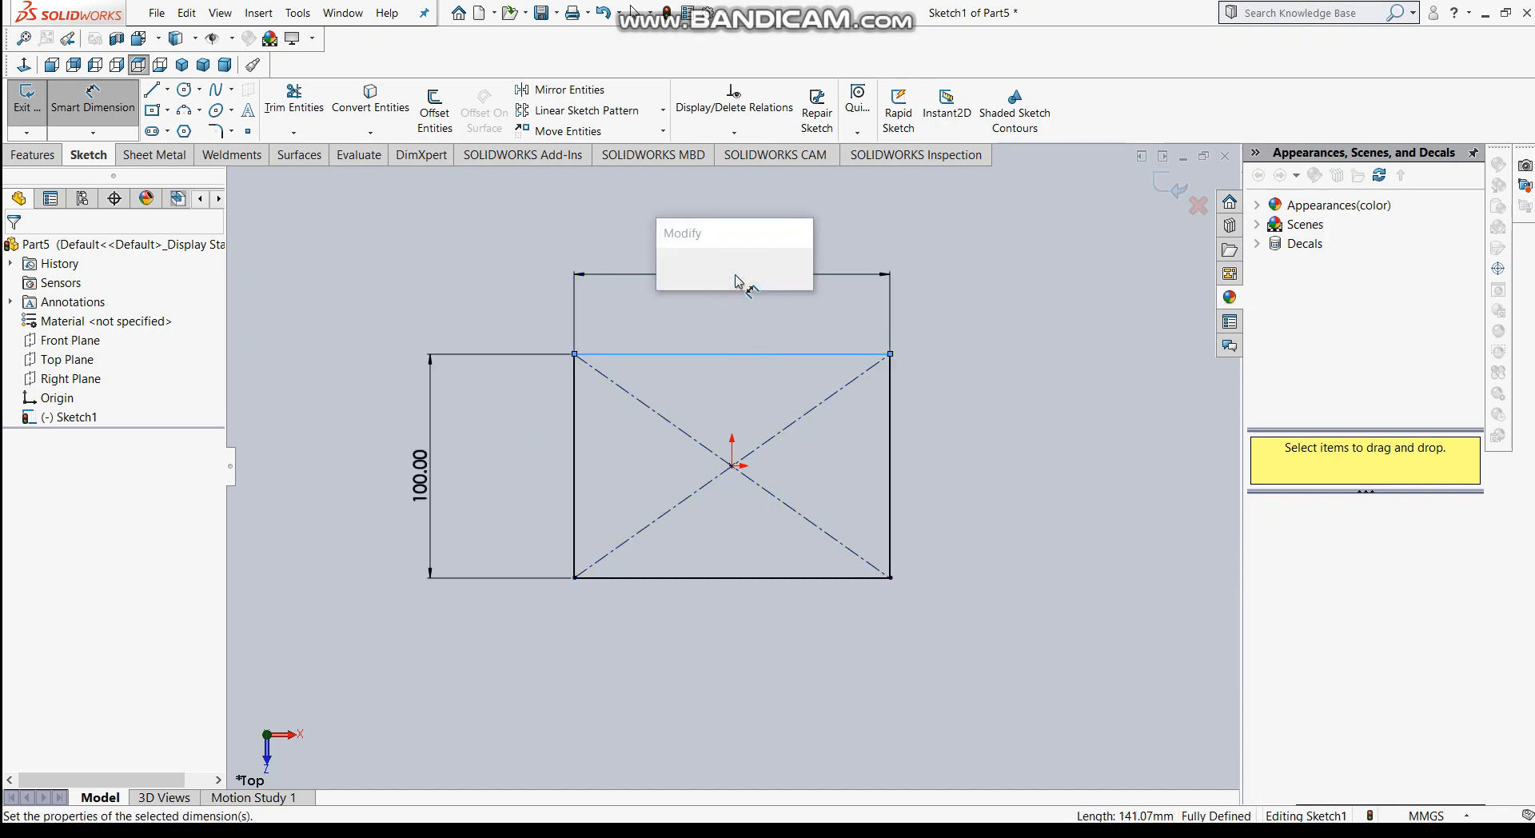
text(100)
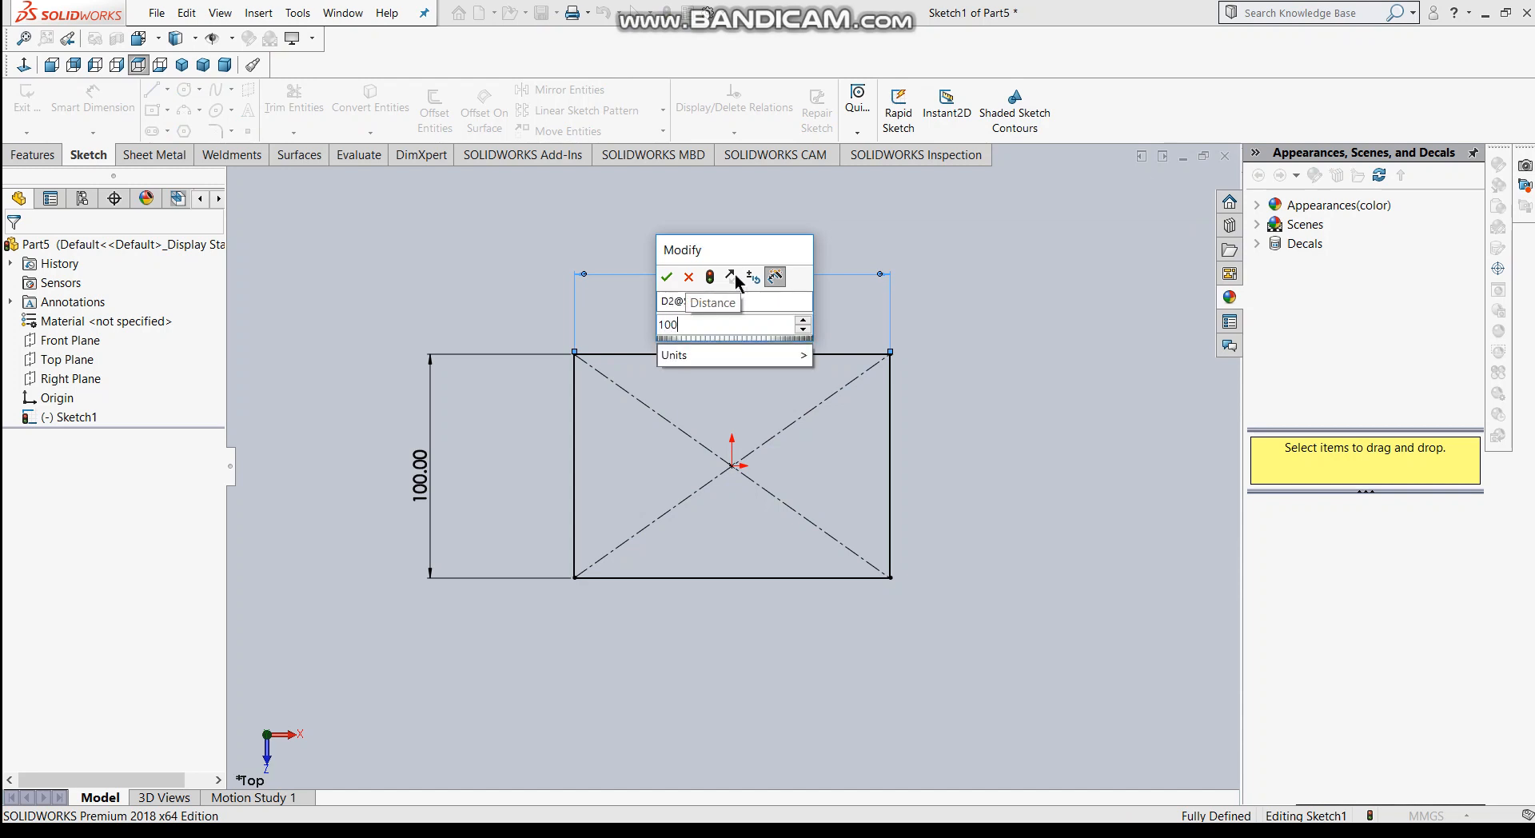
key(Return)
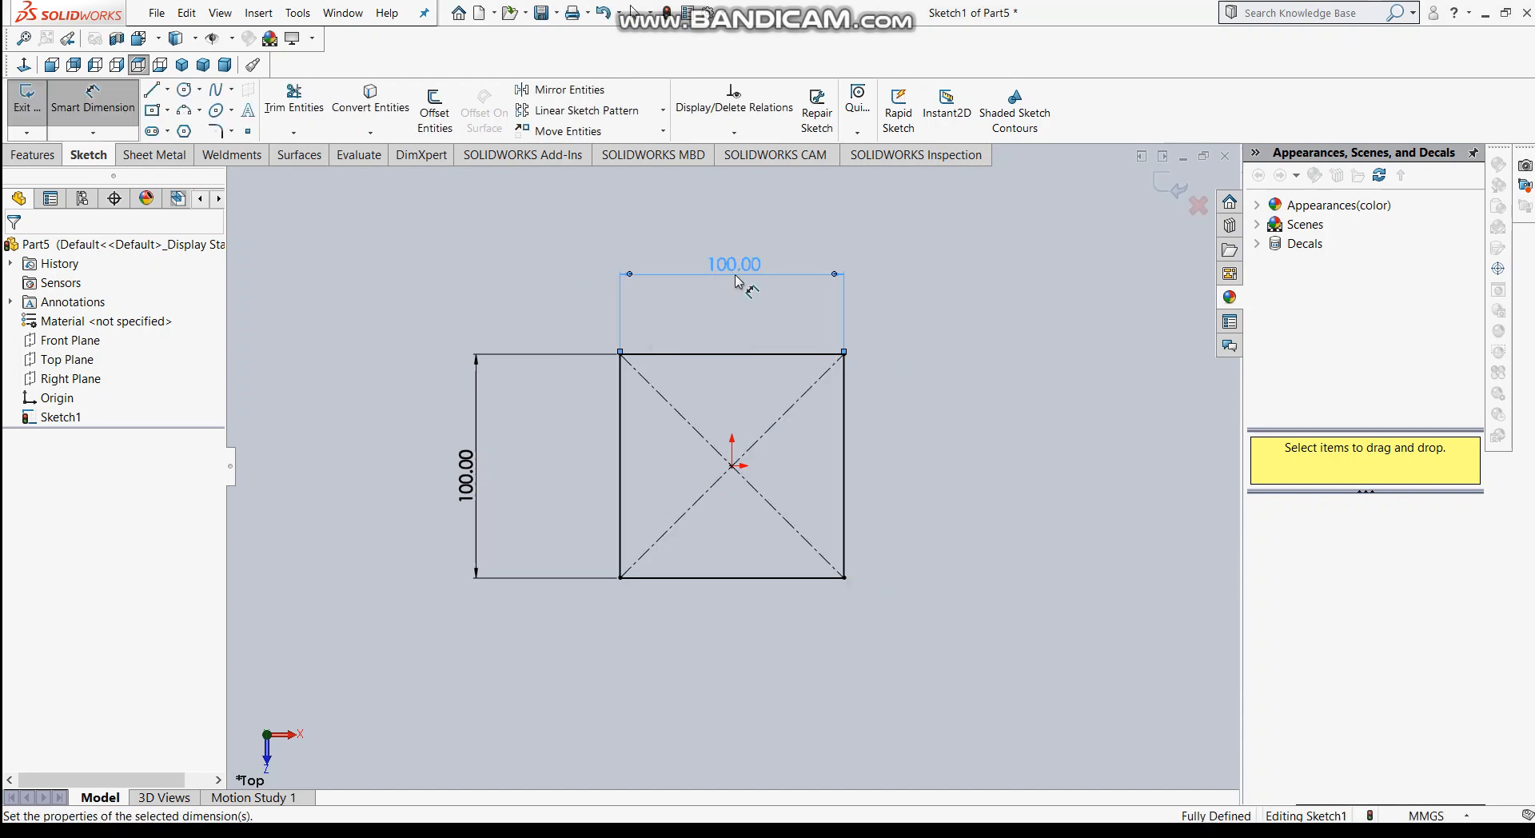
click(92, 100)
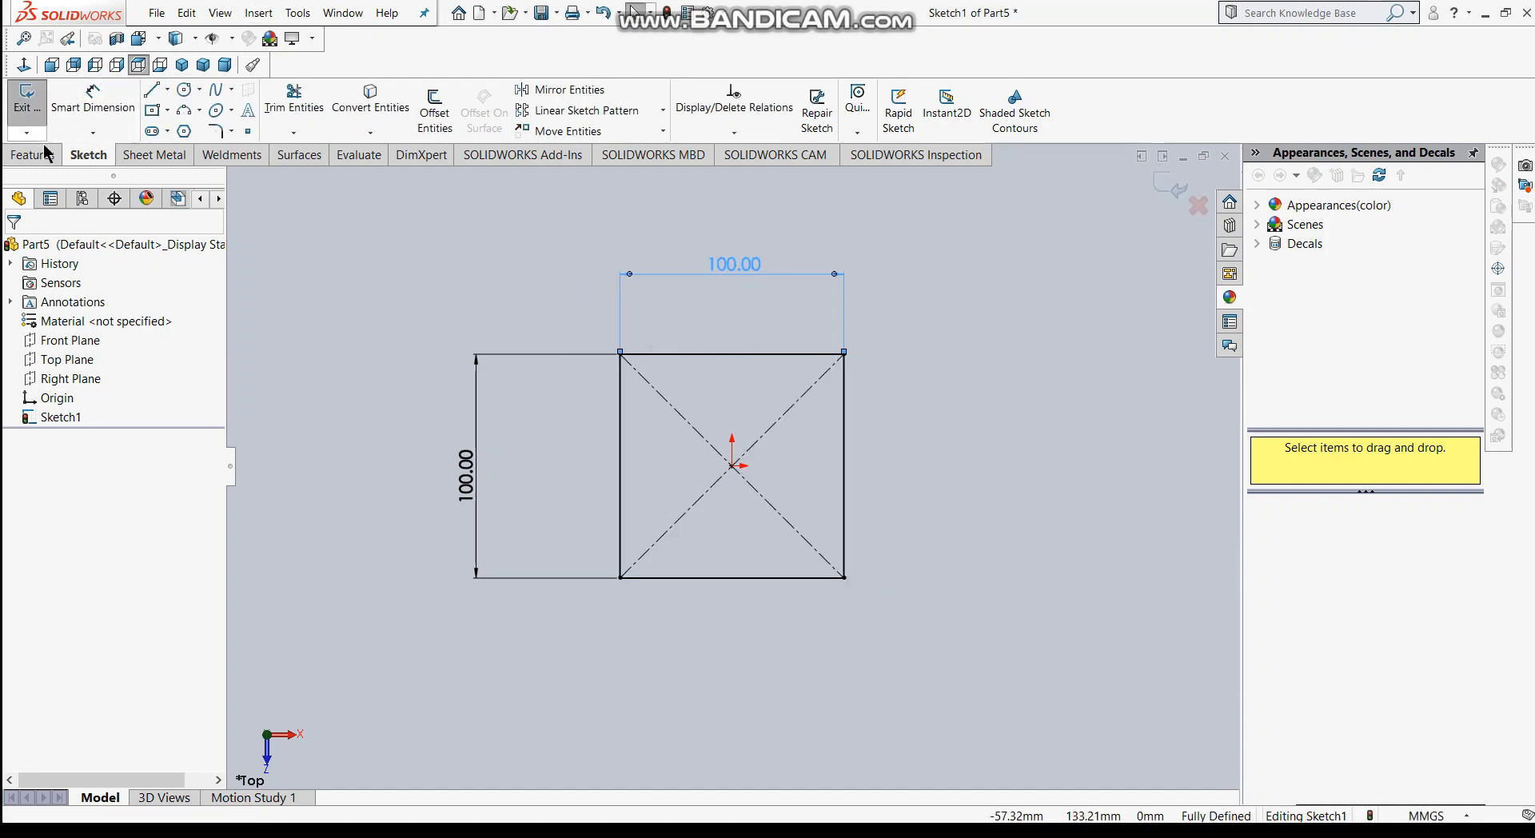
Step: Extrude the square sketch as a blind boss with a depth of 100 mm
click(46, 154)
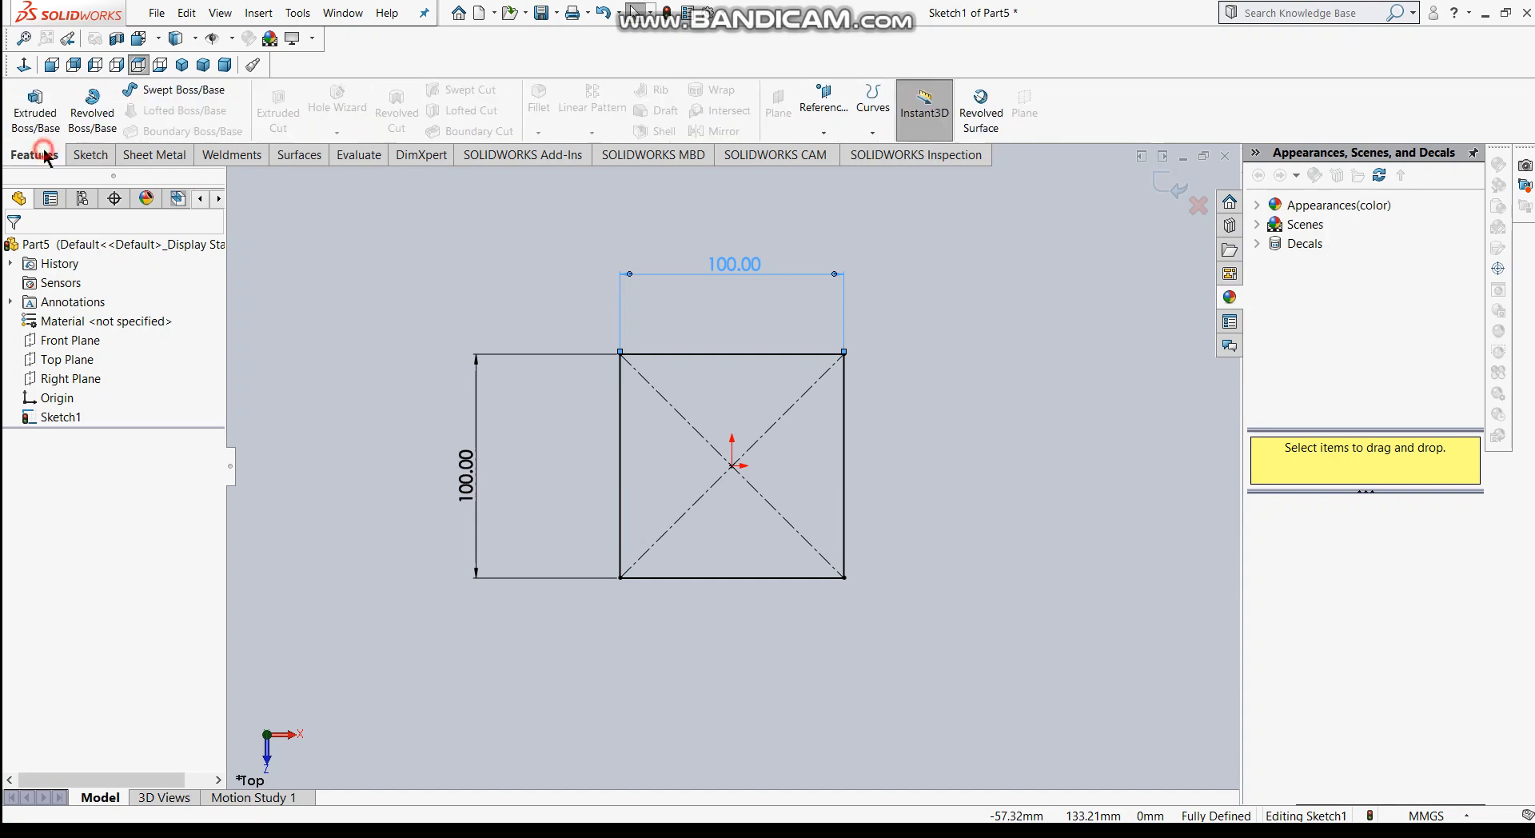
click(41, 104)
click(108, 435)
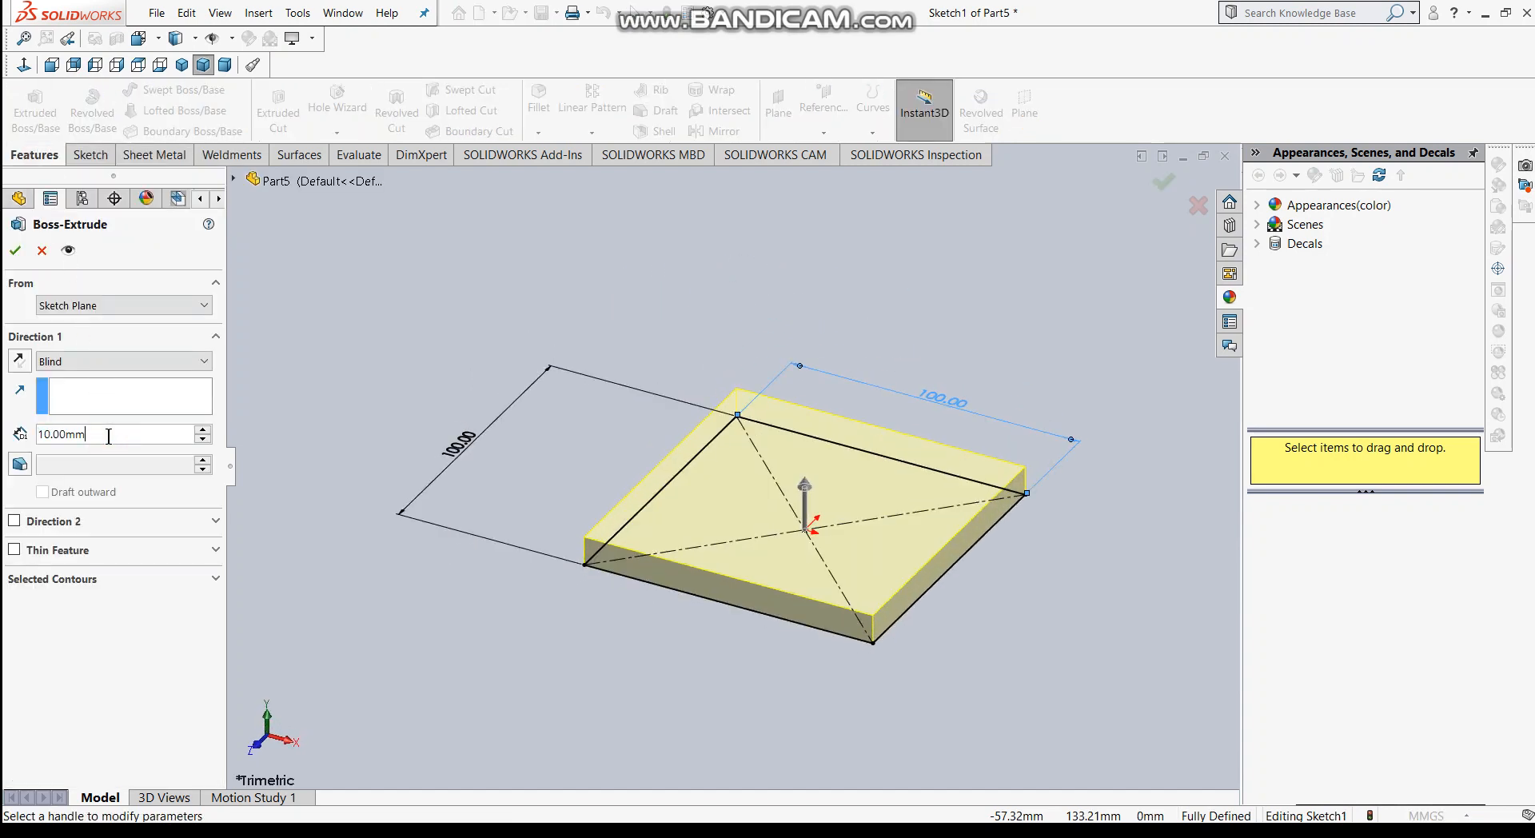
key(BackSpace)
key(BackSpace)
key(BackSpace)
key(BackSpace)
key(BackSpace)
key(BackSpace)
key(BackSpace)
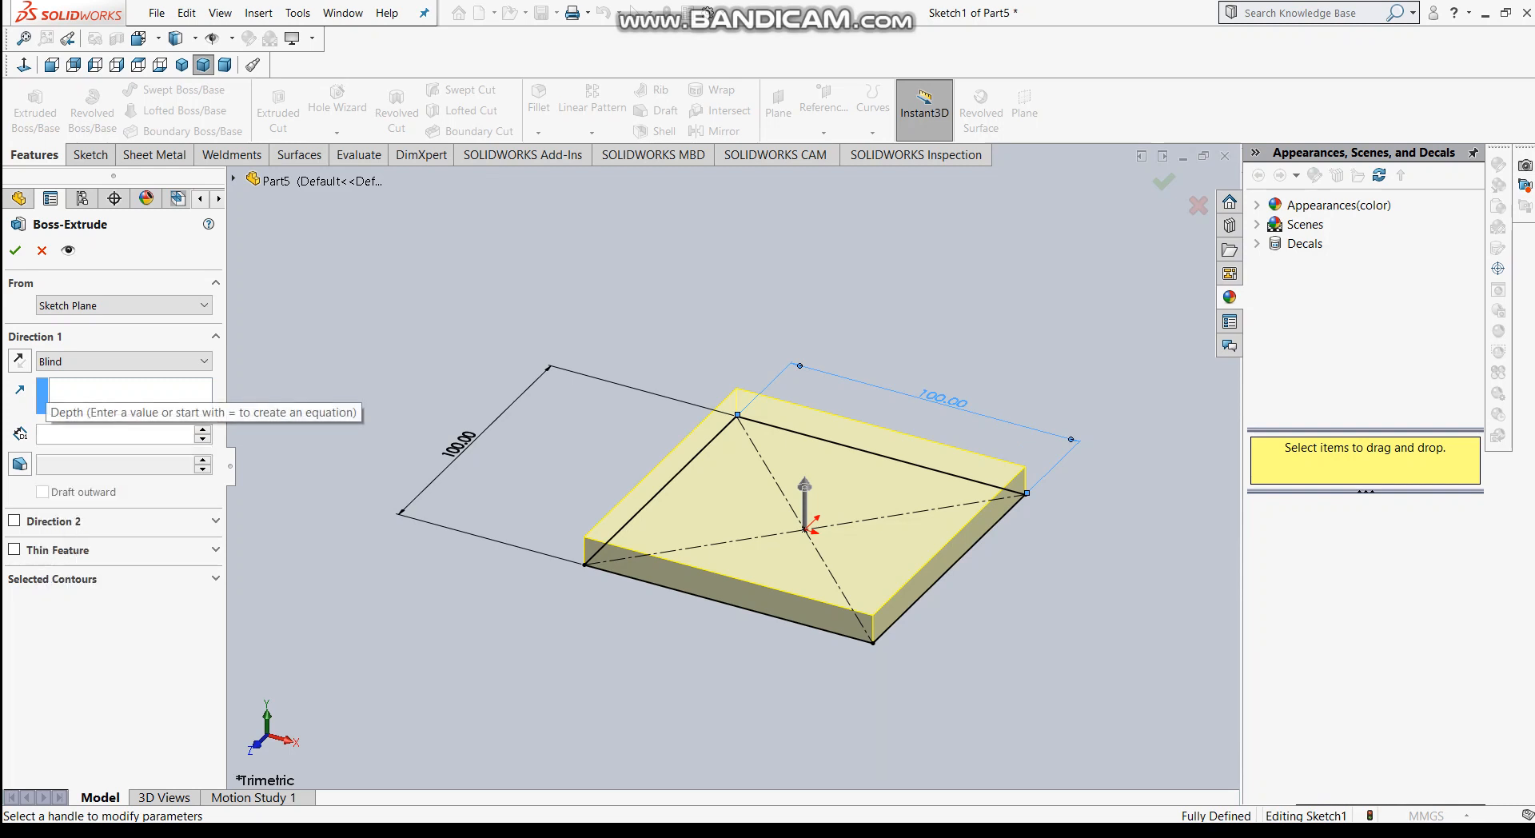
text(100)
key(Return)
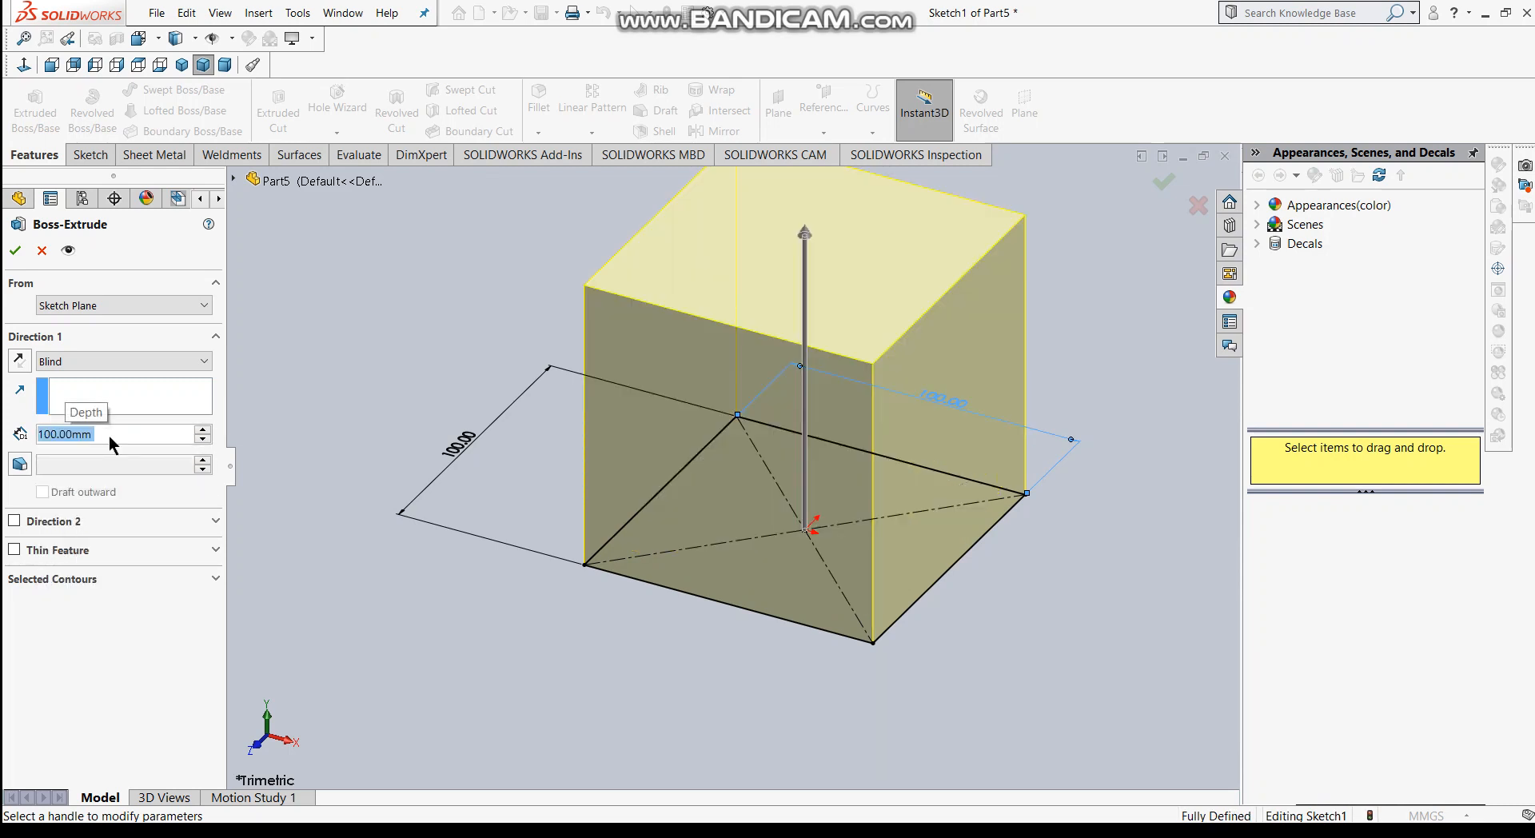
click(15, 250)
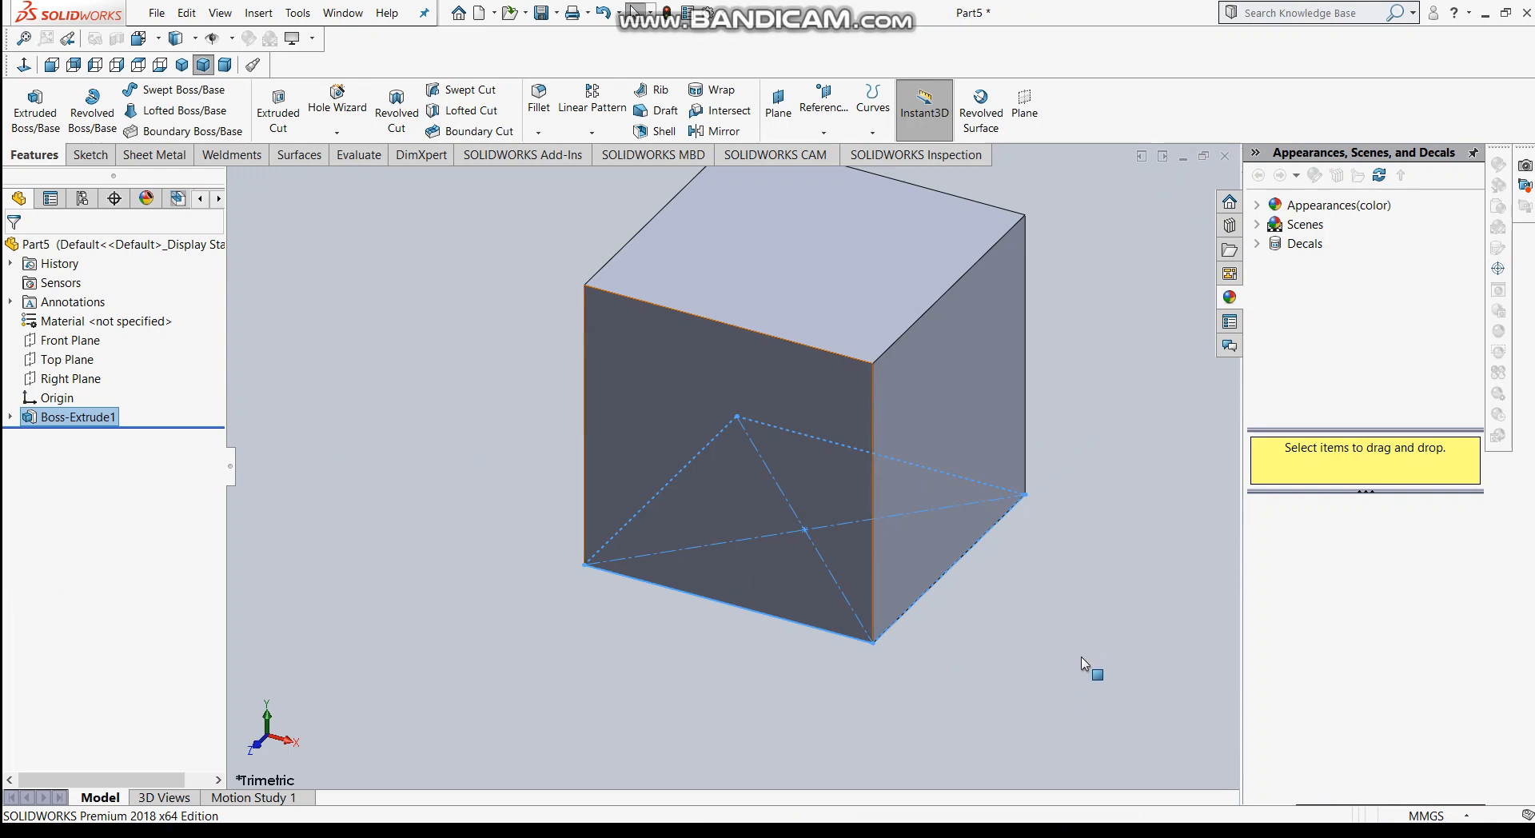
Step: Fillet the four edges around the cube's left side face with a symmetric 10 mm radius and circular profile
middle_drag(1110, 552, 1102, 700)
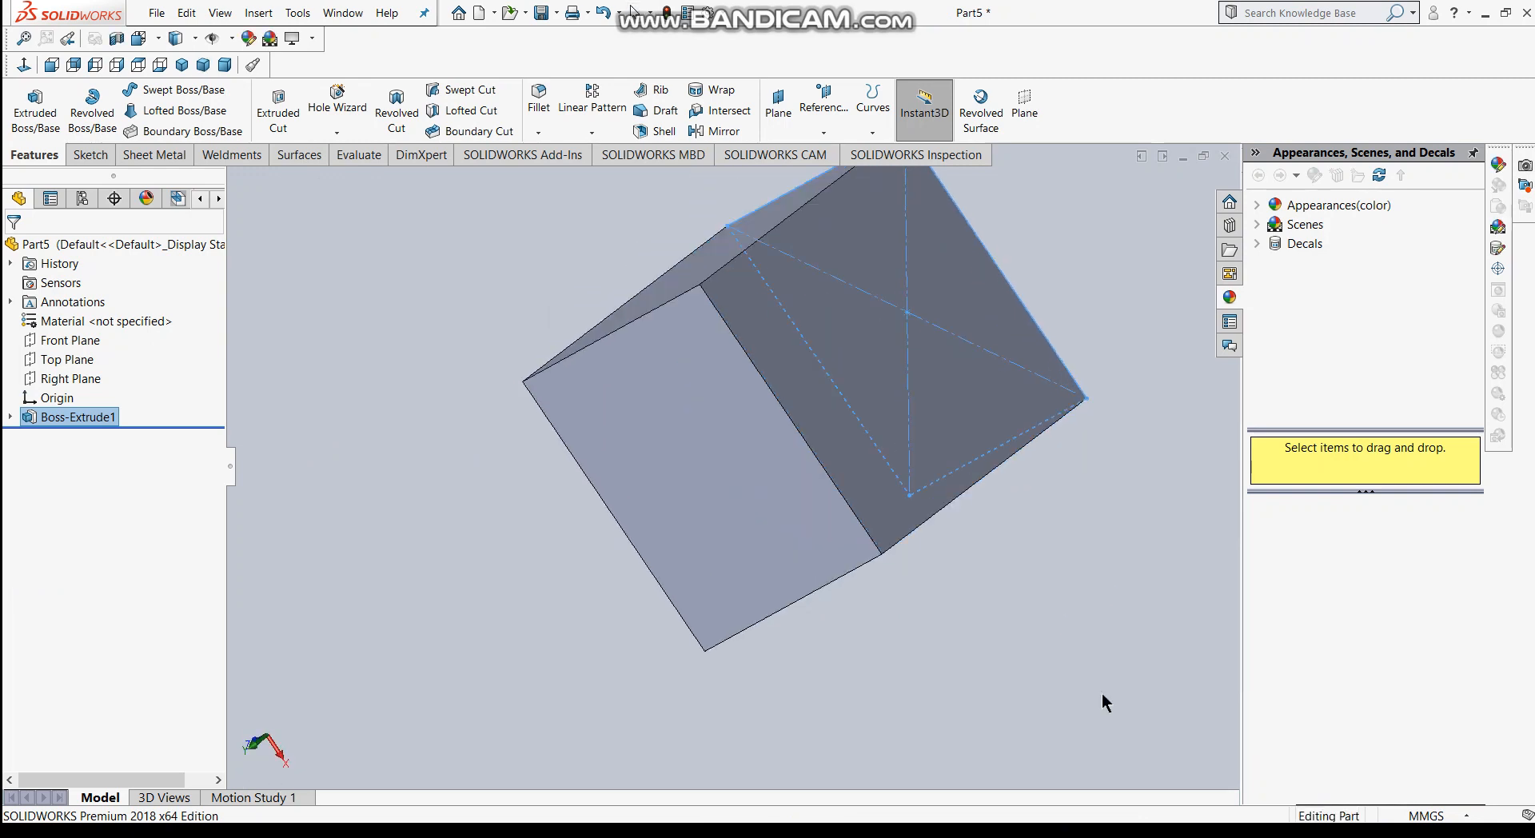
scroll(1131, 574, up, 2)
scroll(893, 561, down, 1)
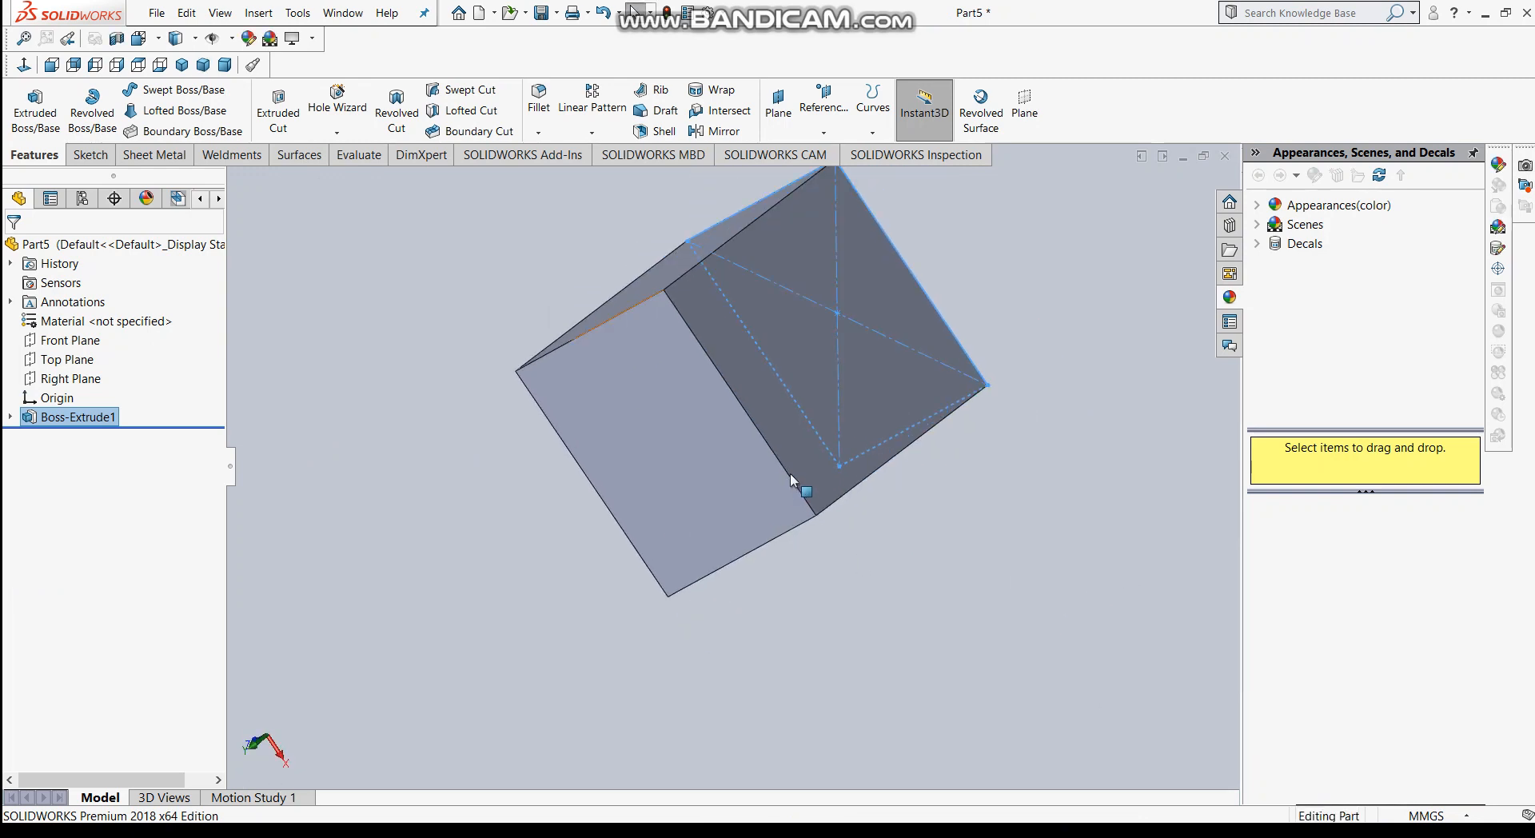
scroll(764, 453, up, 1)
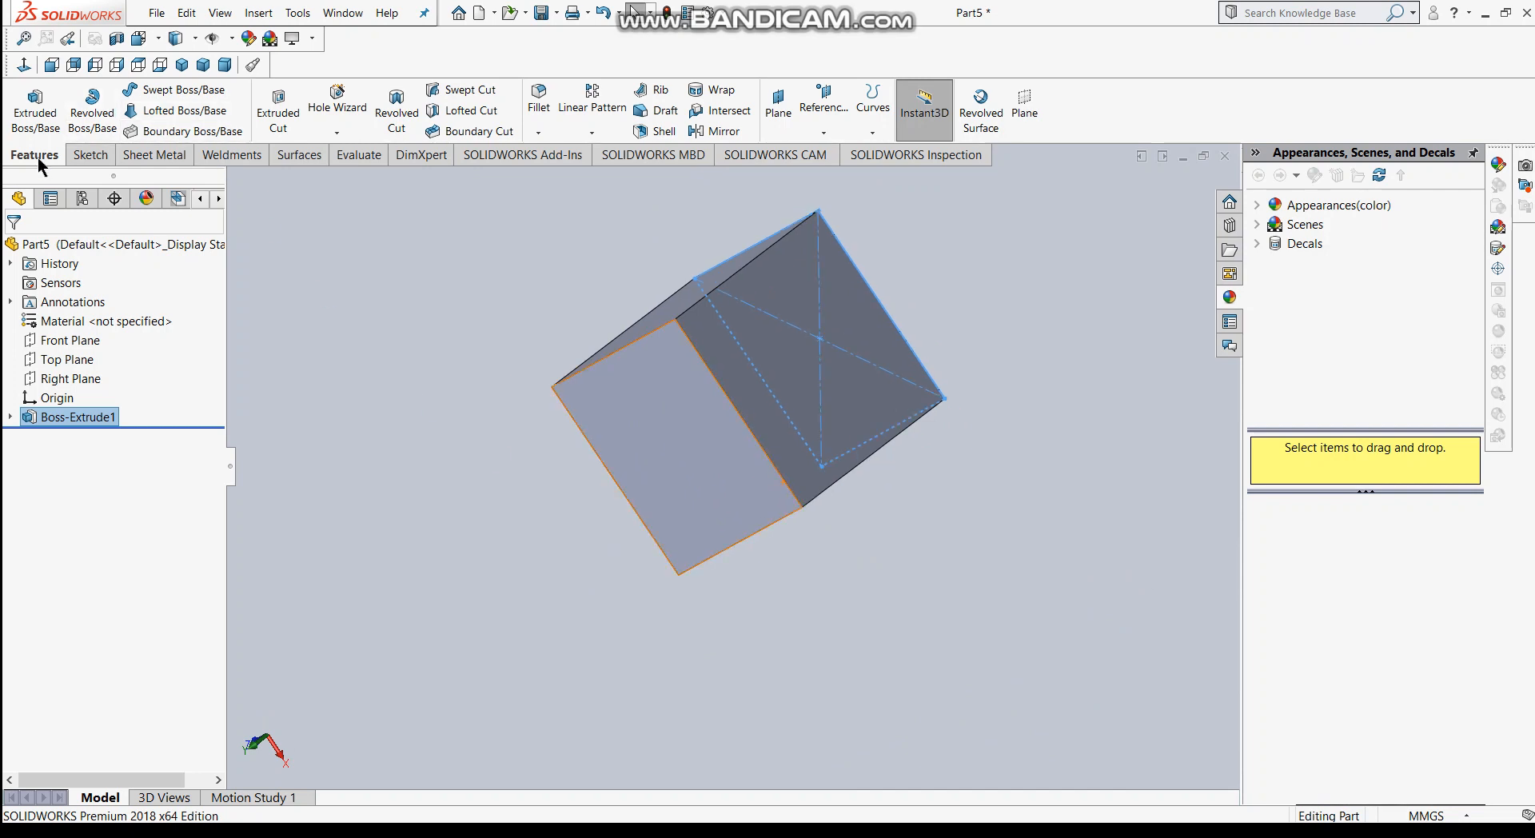
click(88, 155)
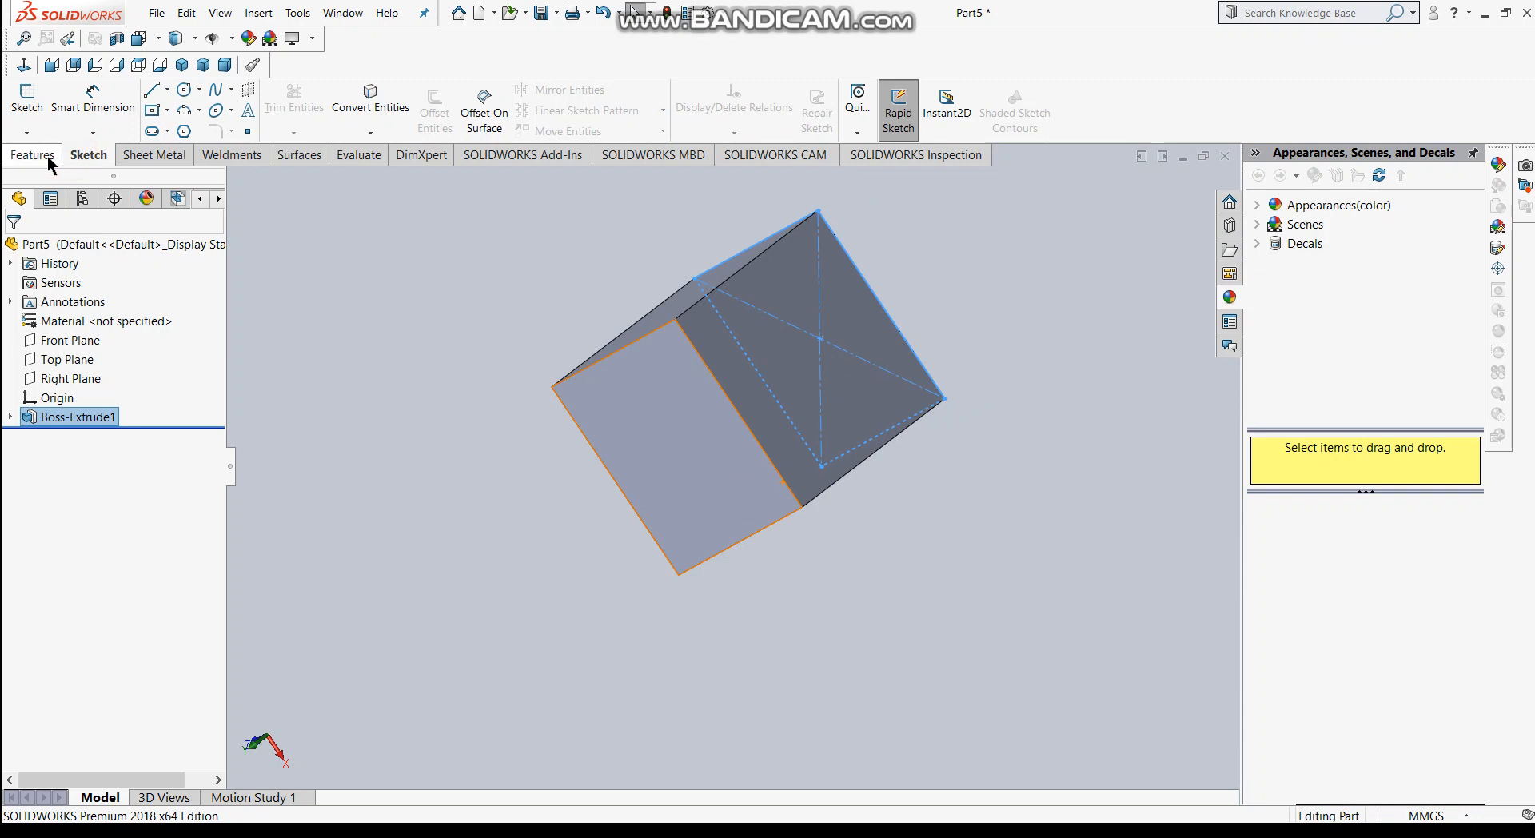
click(48, 159)
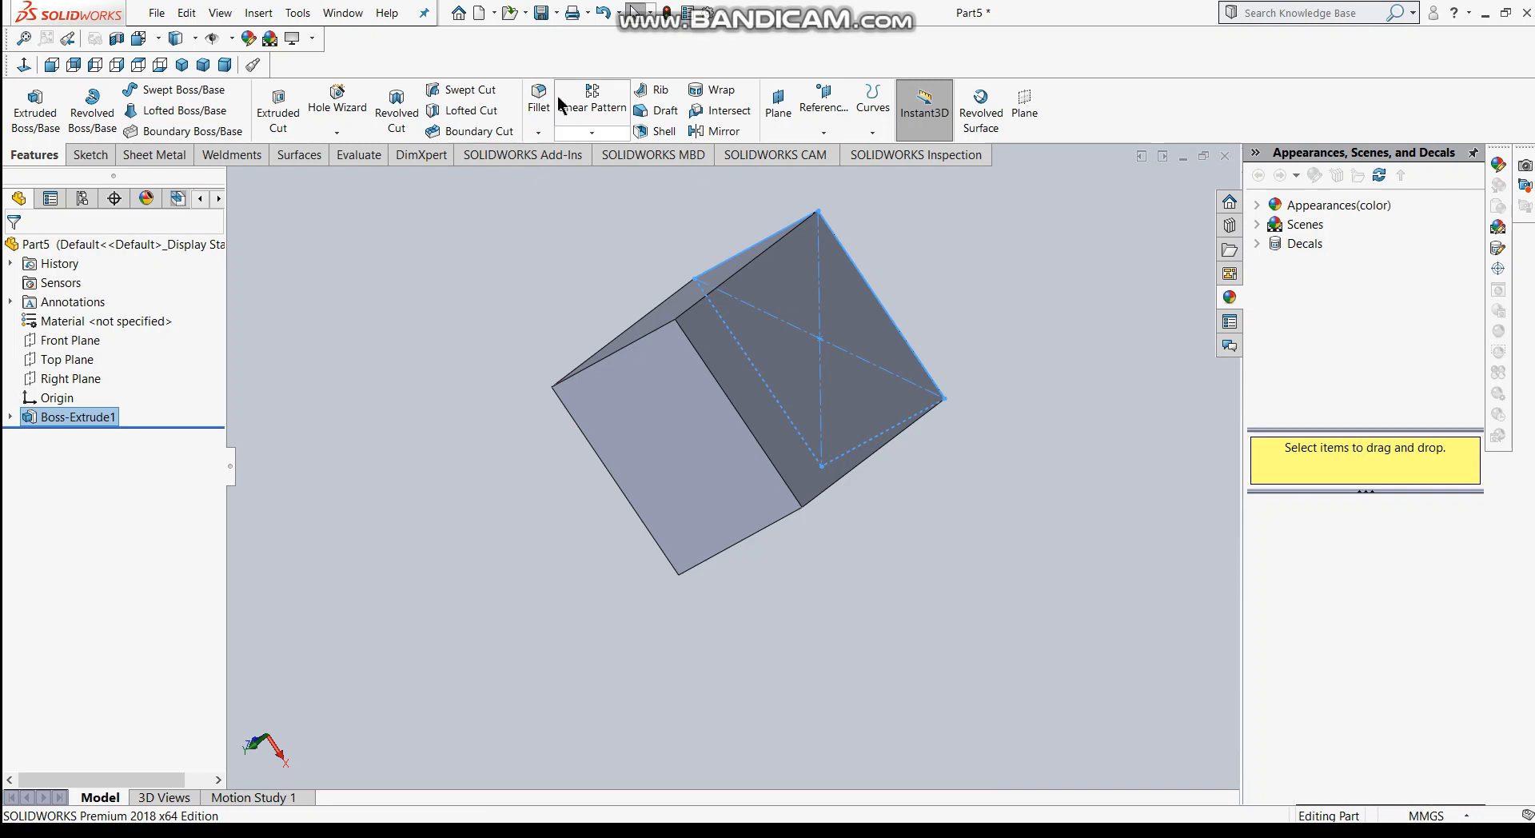
click(535, 104)
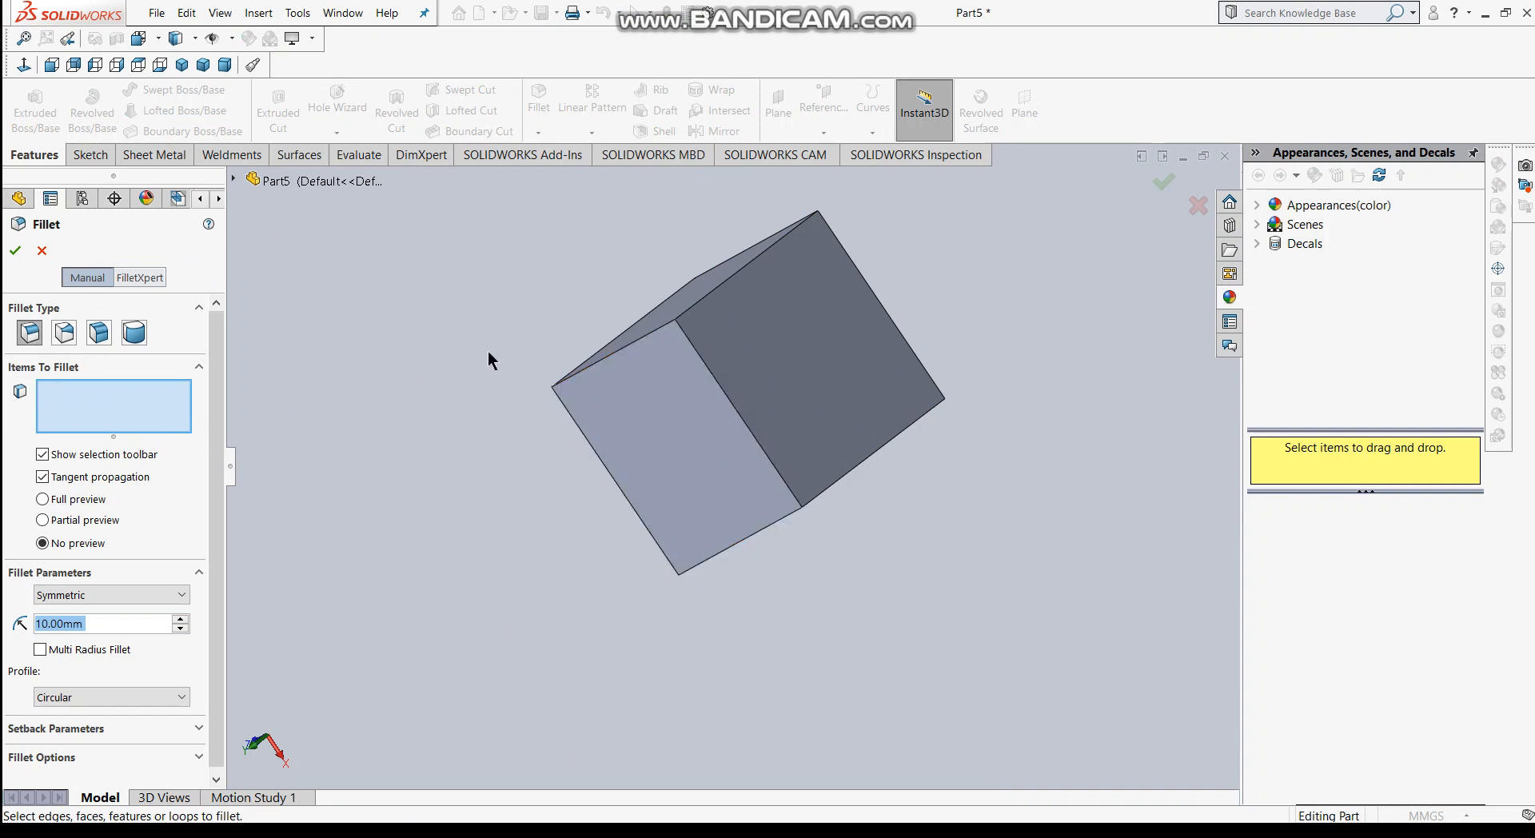
middle_drag(486, 321, 631, 325)
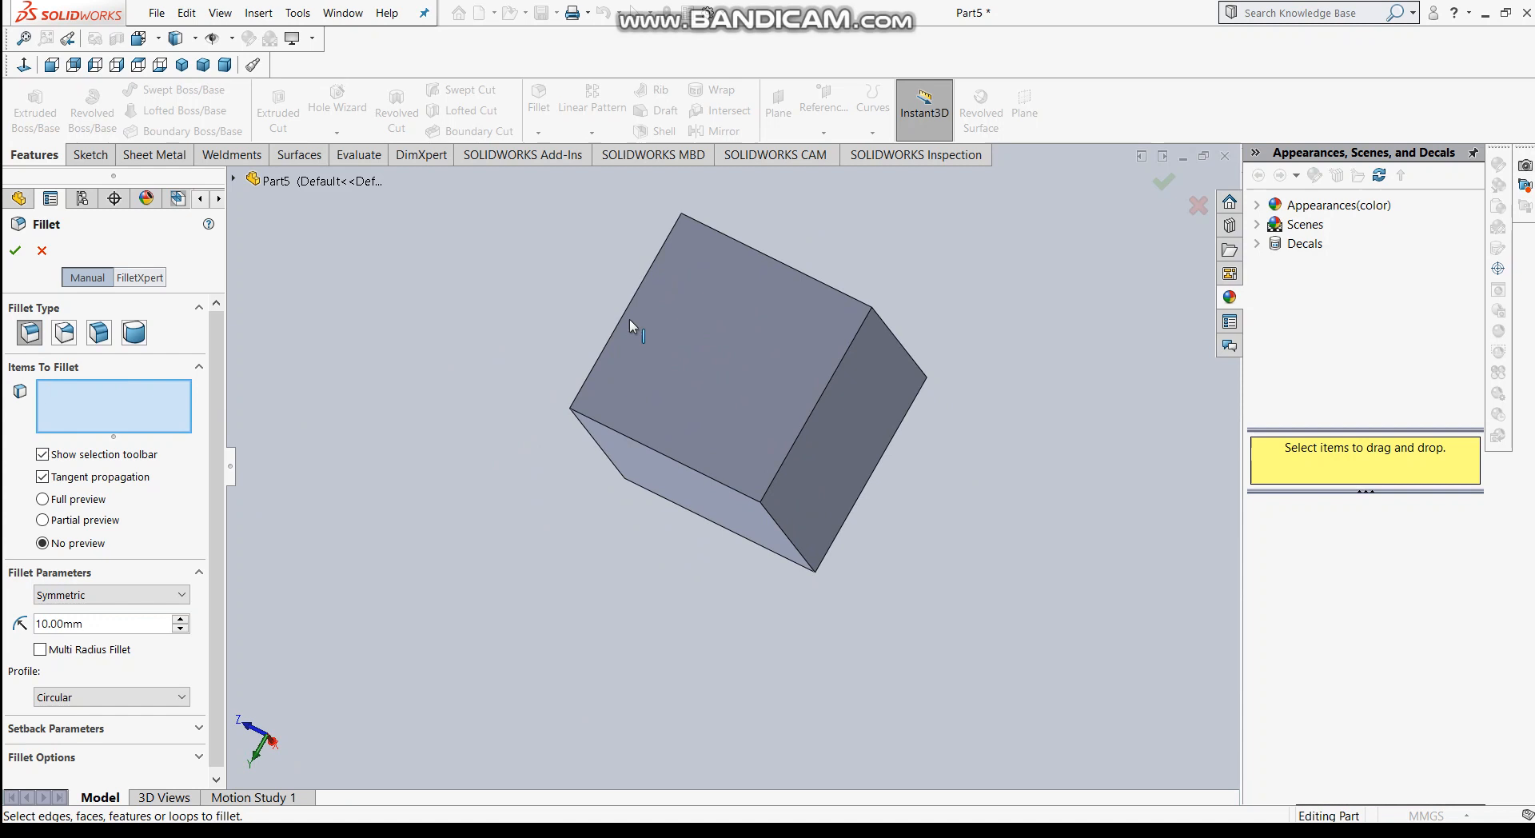
click(750, 247)
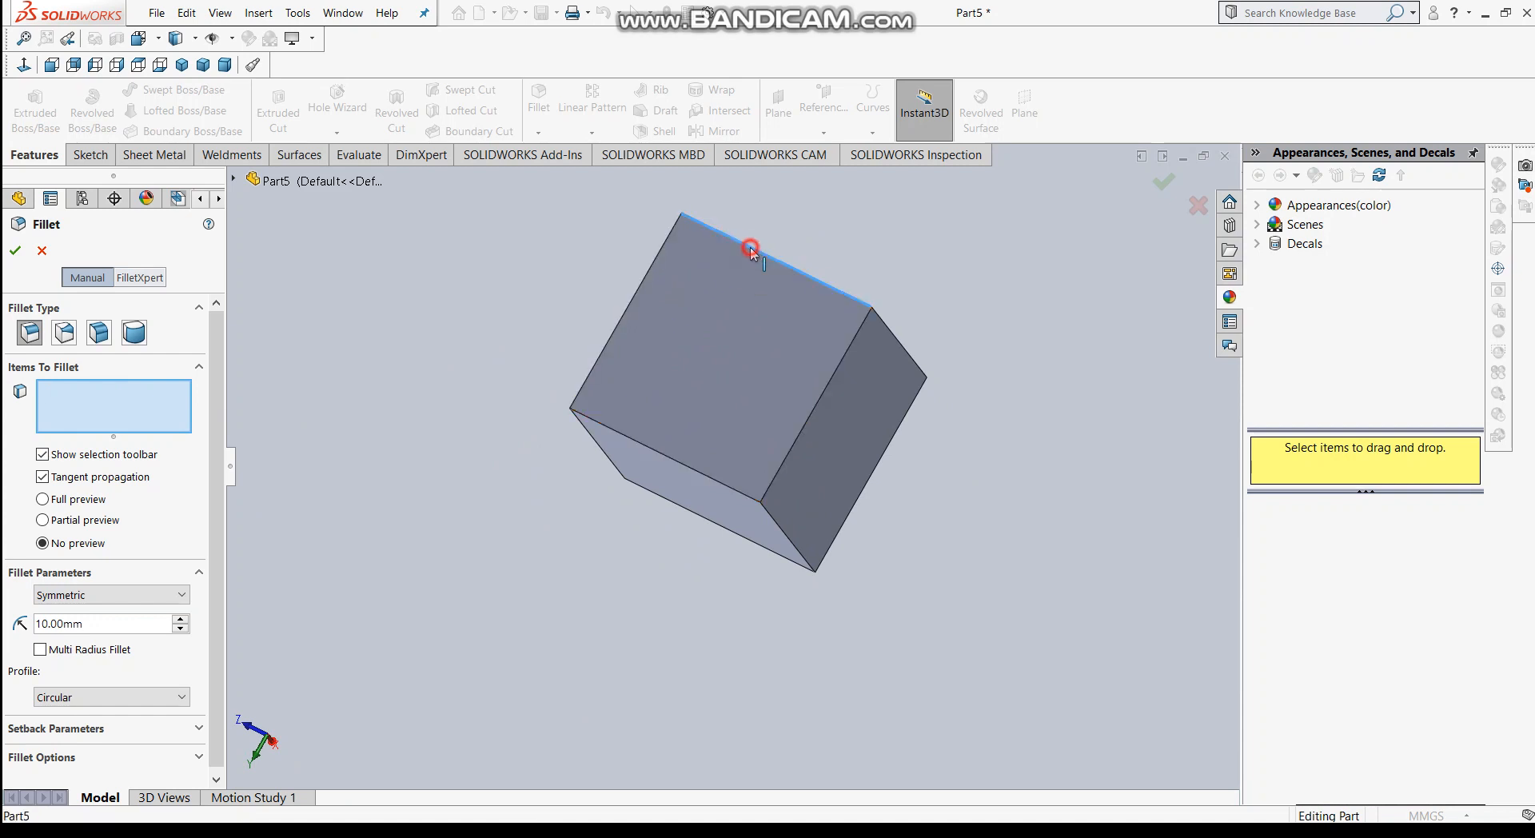
click(837, 372)
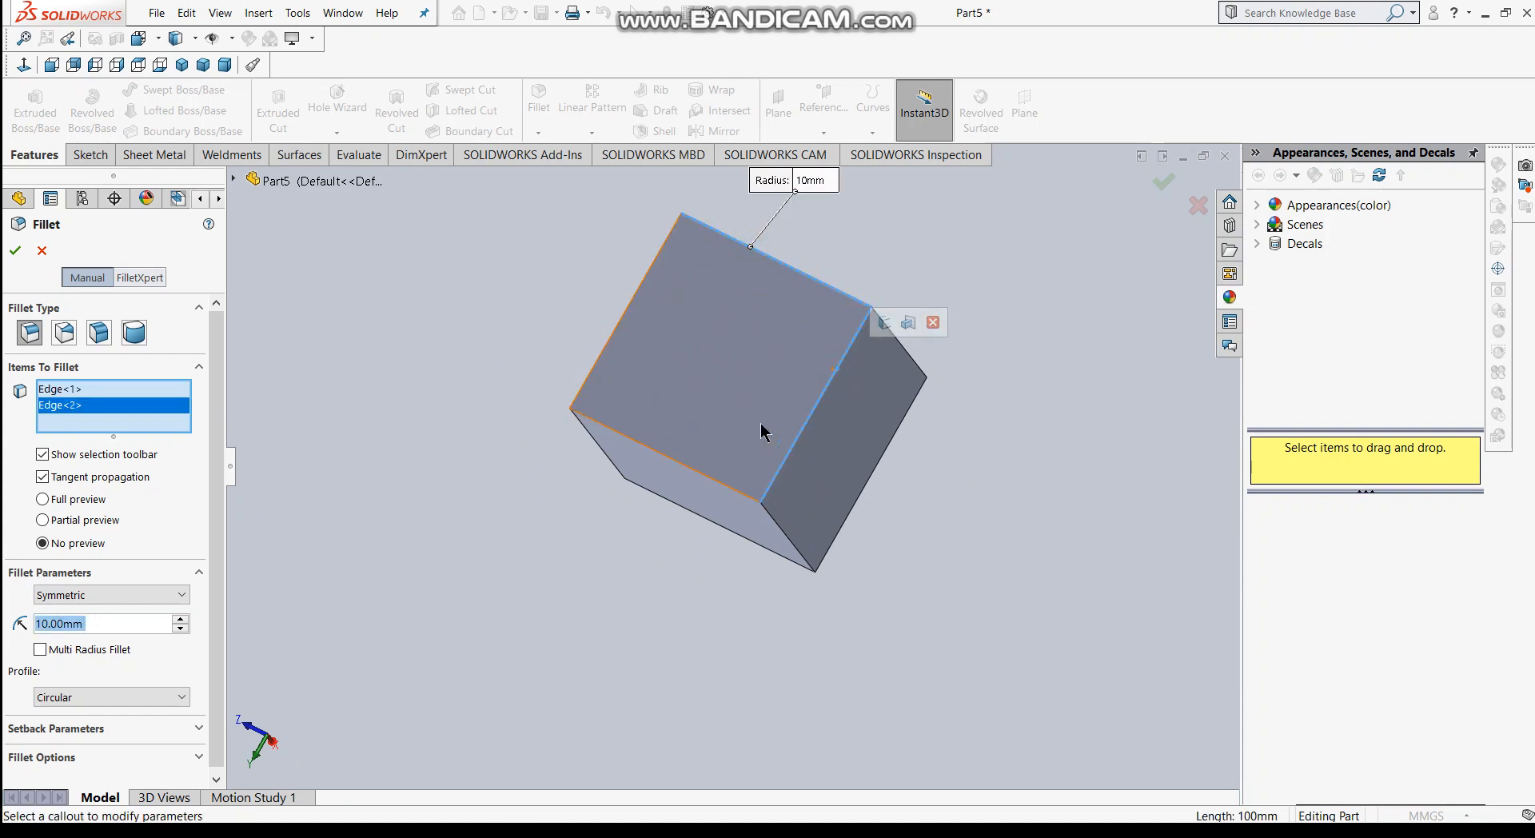
click(693, 471)
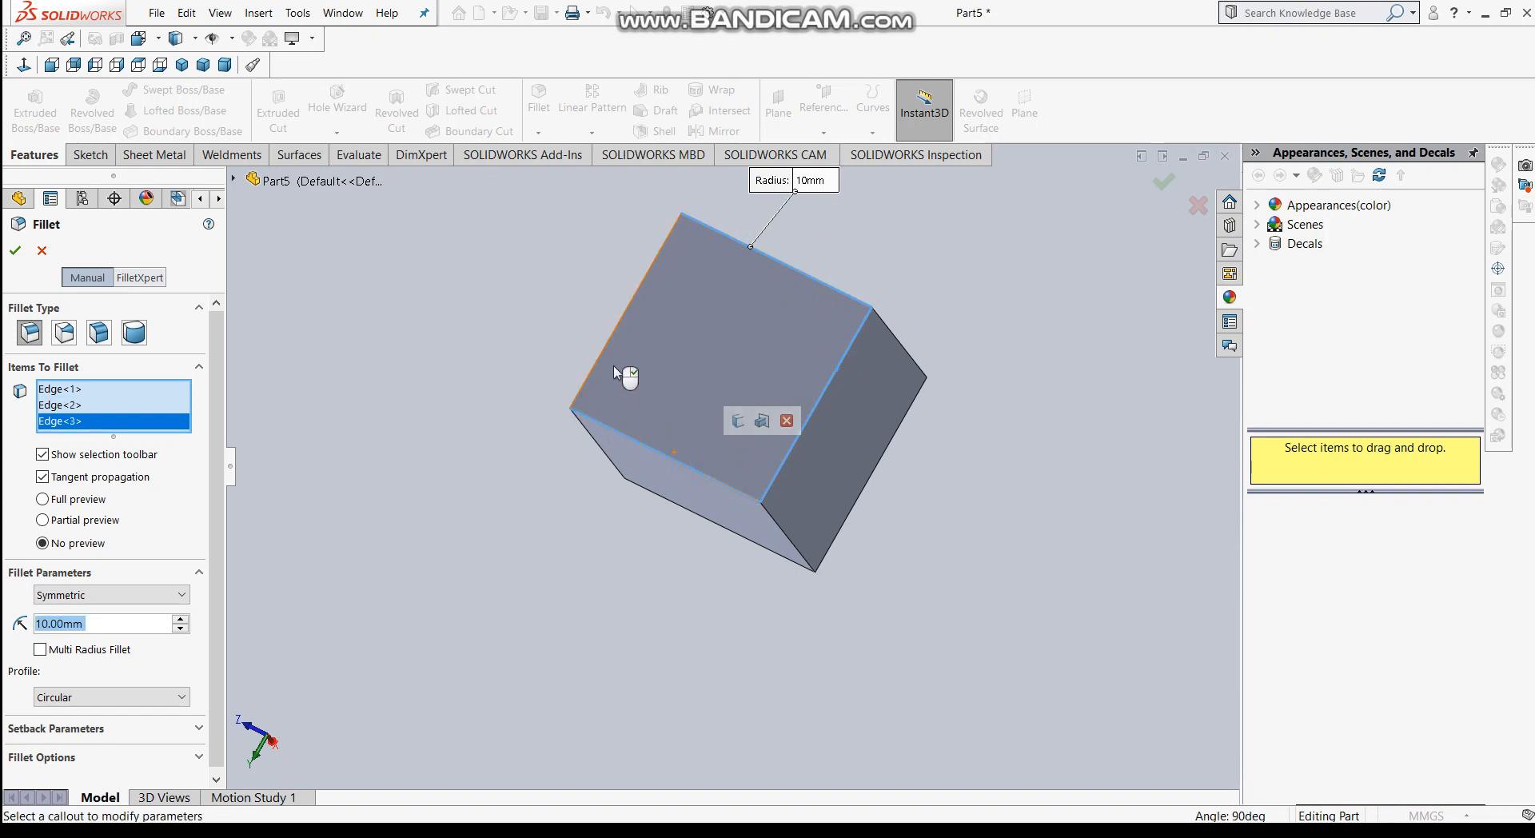
click(611, 333)
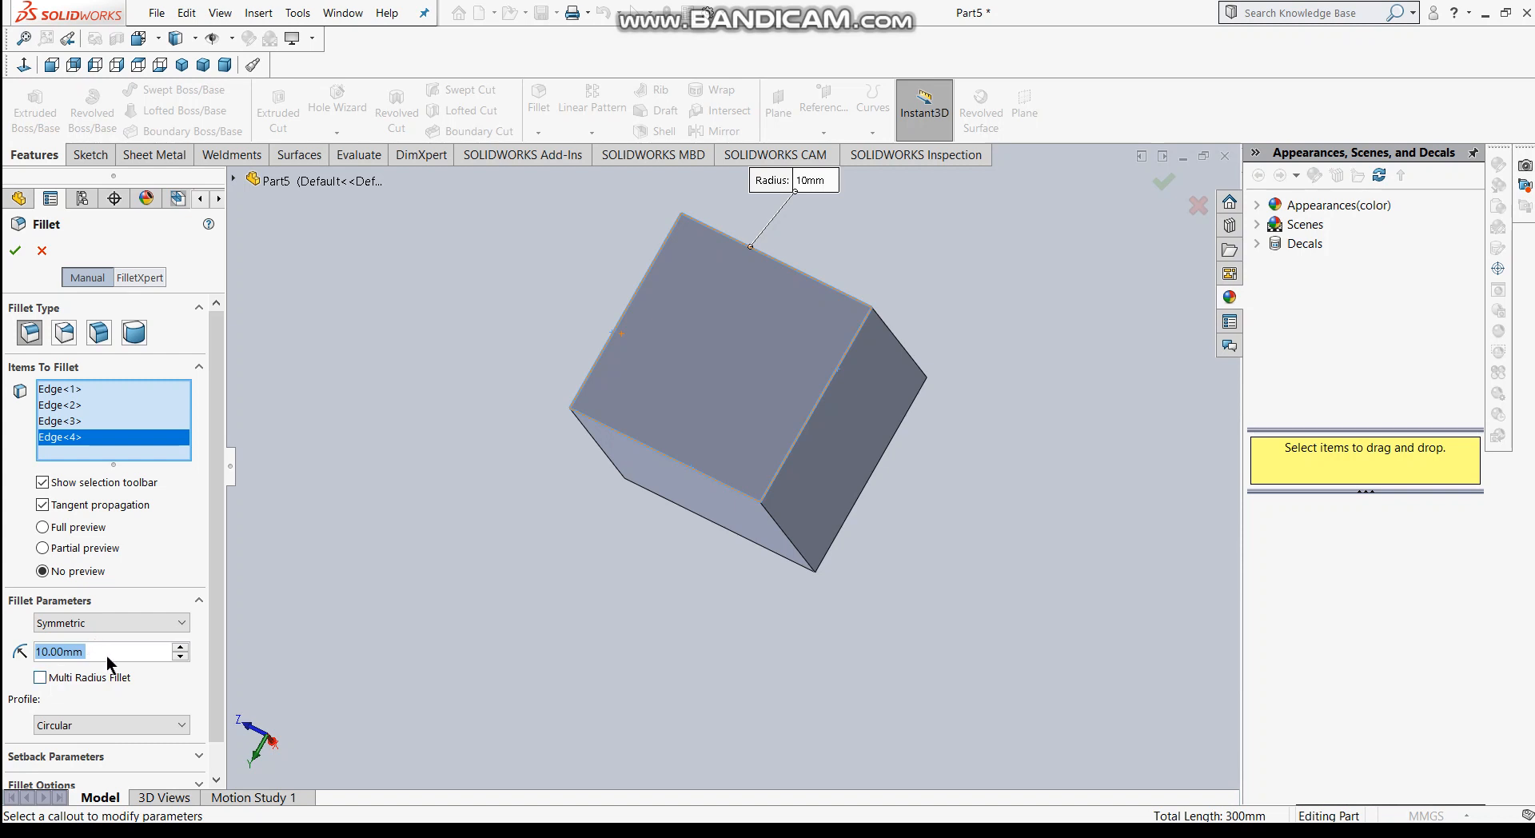
click(17, 252)
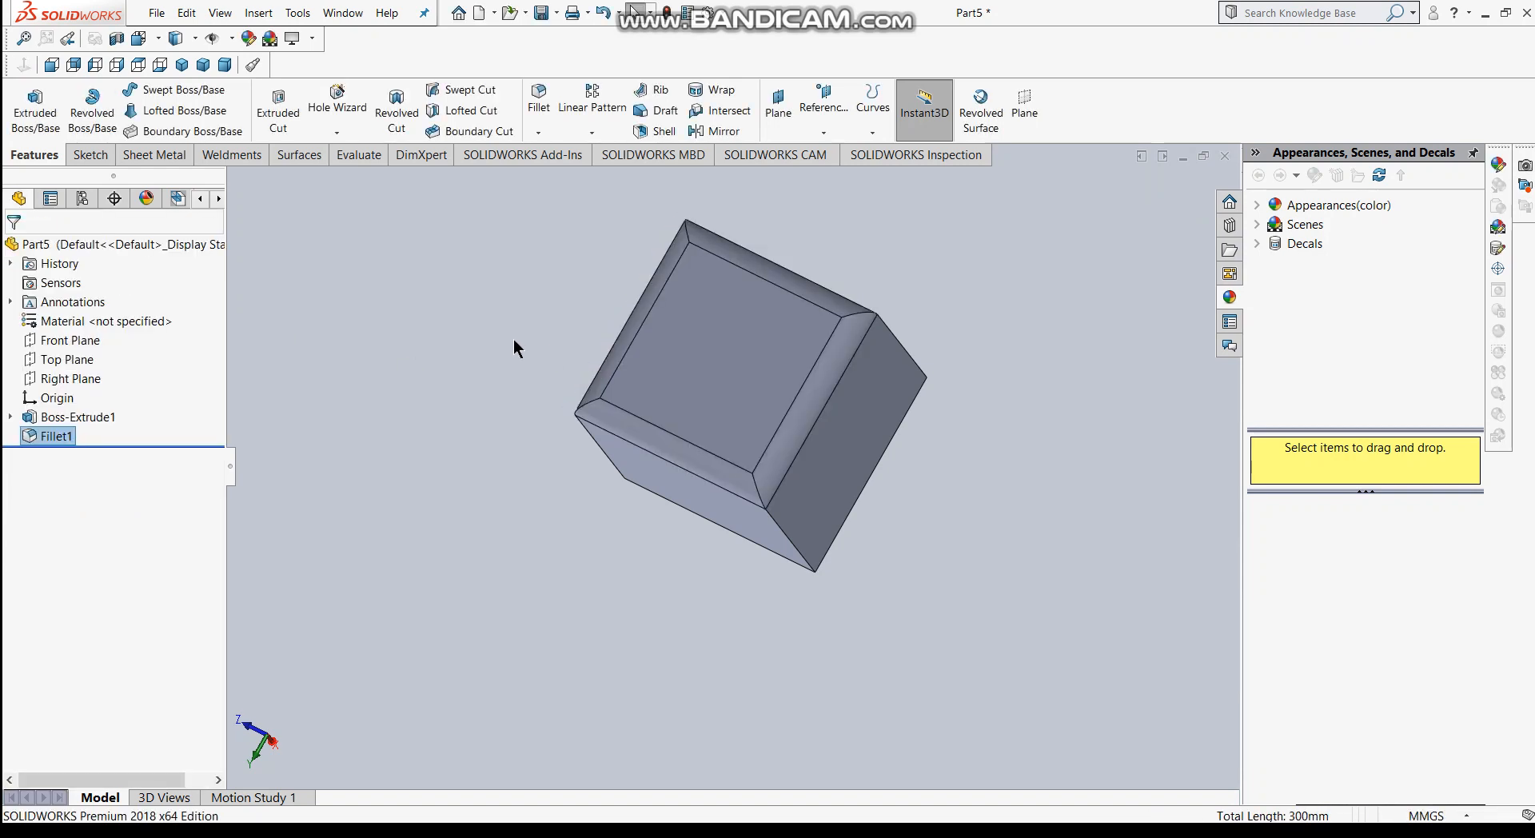
Step: Chamfer the four edges around the cube face opposite the filleted face with a 10 mm distance and 45-degree angle
middle_drag(514, 338, 448, 351)
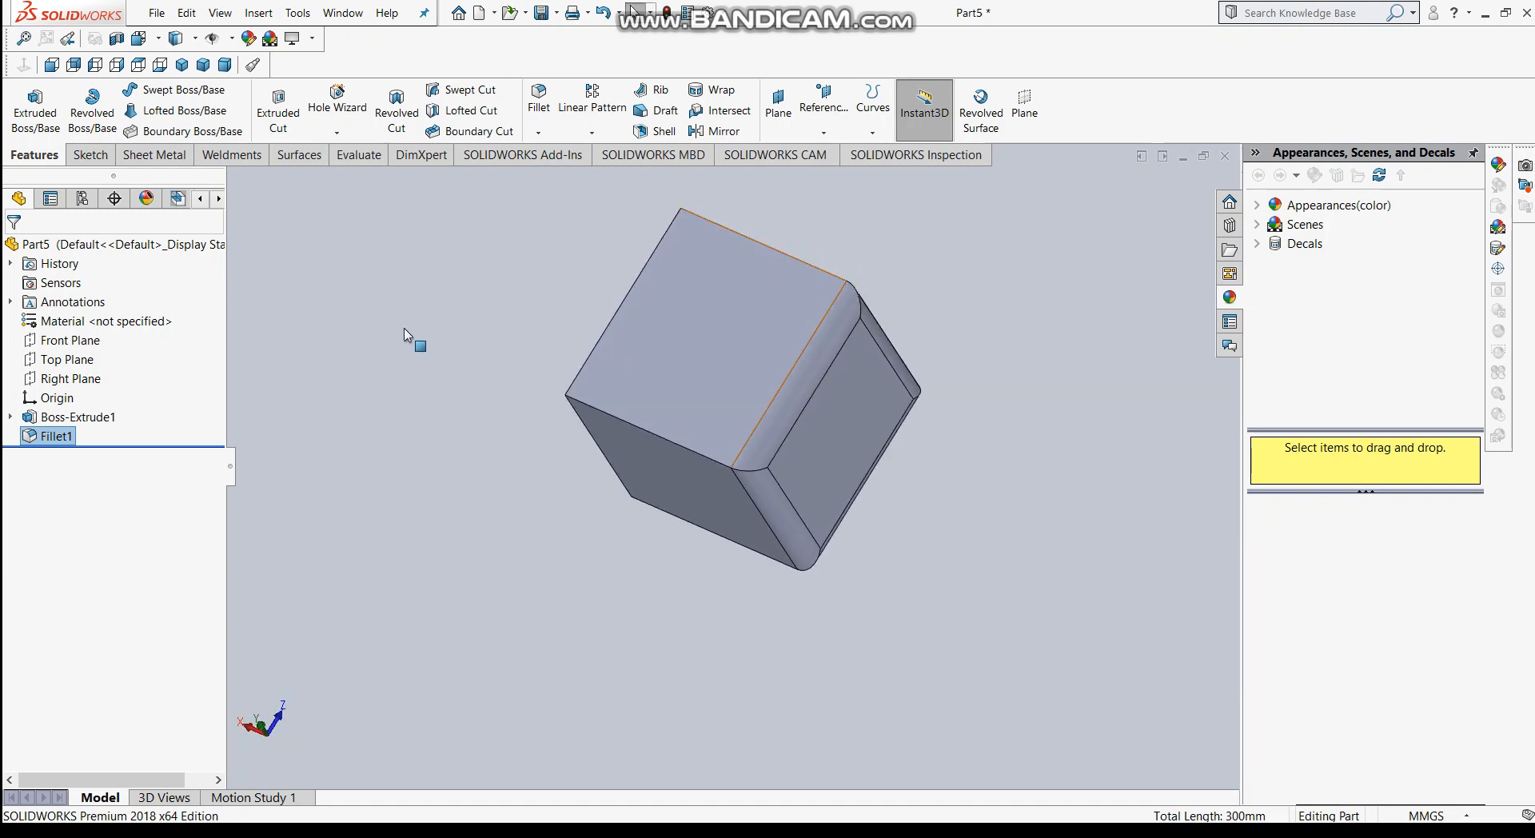
mouse_move(513, 455)
middle_down()
mouse_move(405, 418)
mouse_move(506, 605)
mouse_move(497, 523)
mouse_move(521, 462)
middle_up()
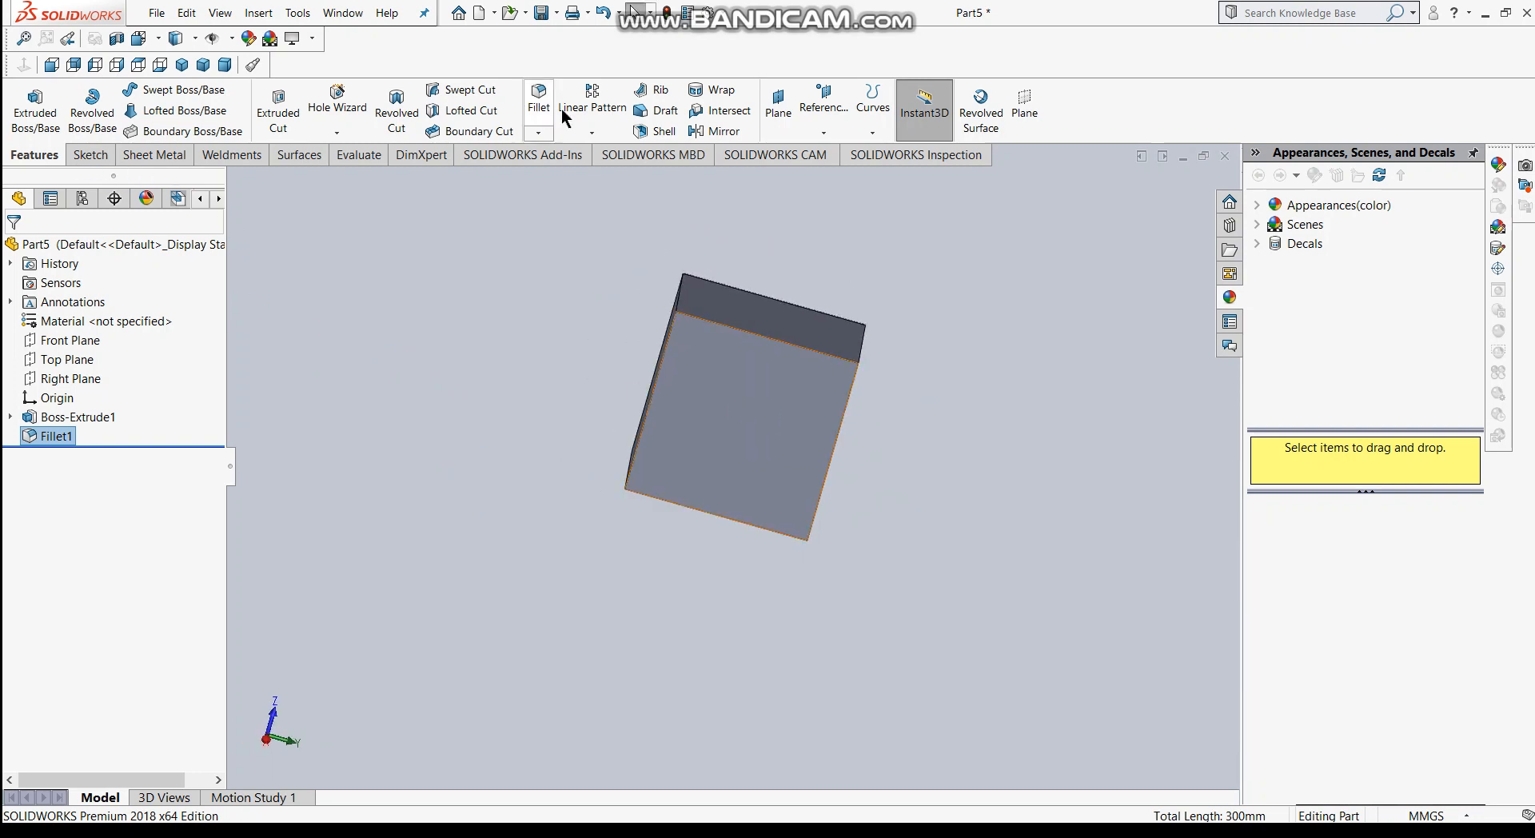
click(538, 132)
click(554, 171)
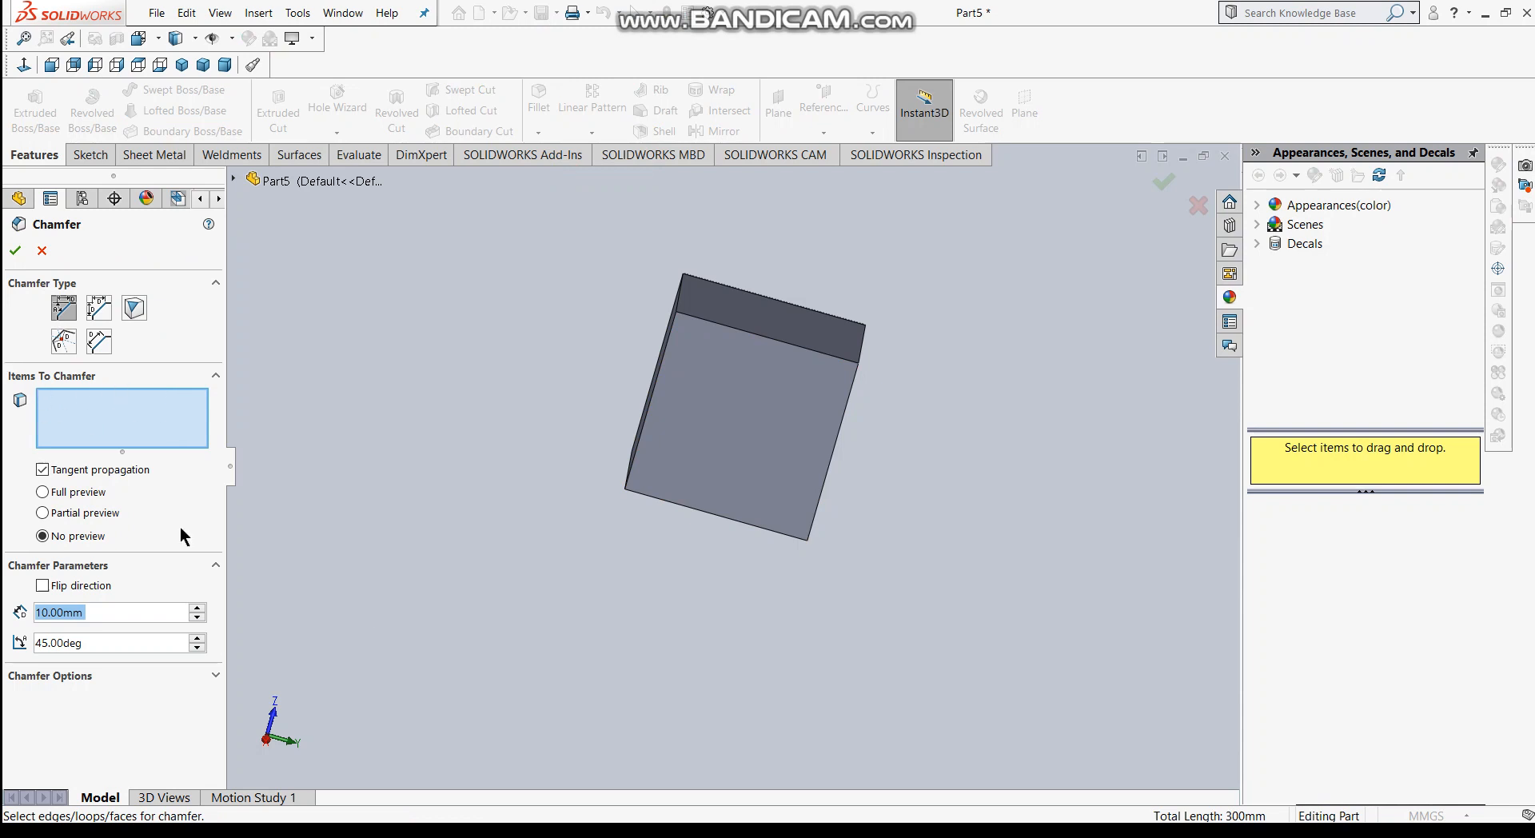
click(838, 453)
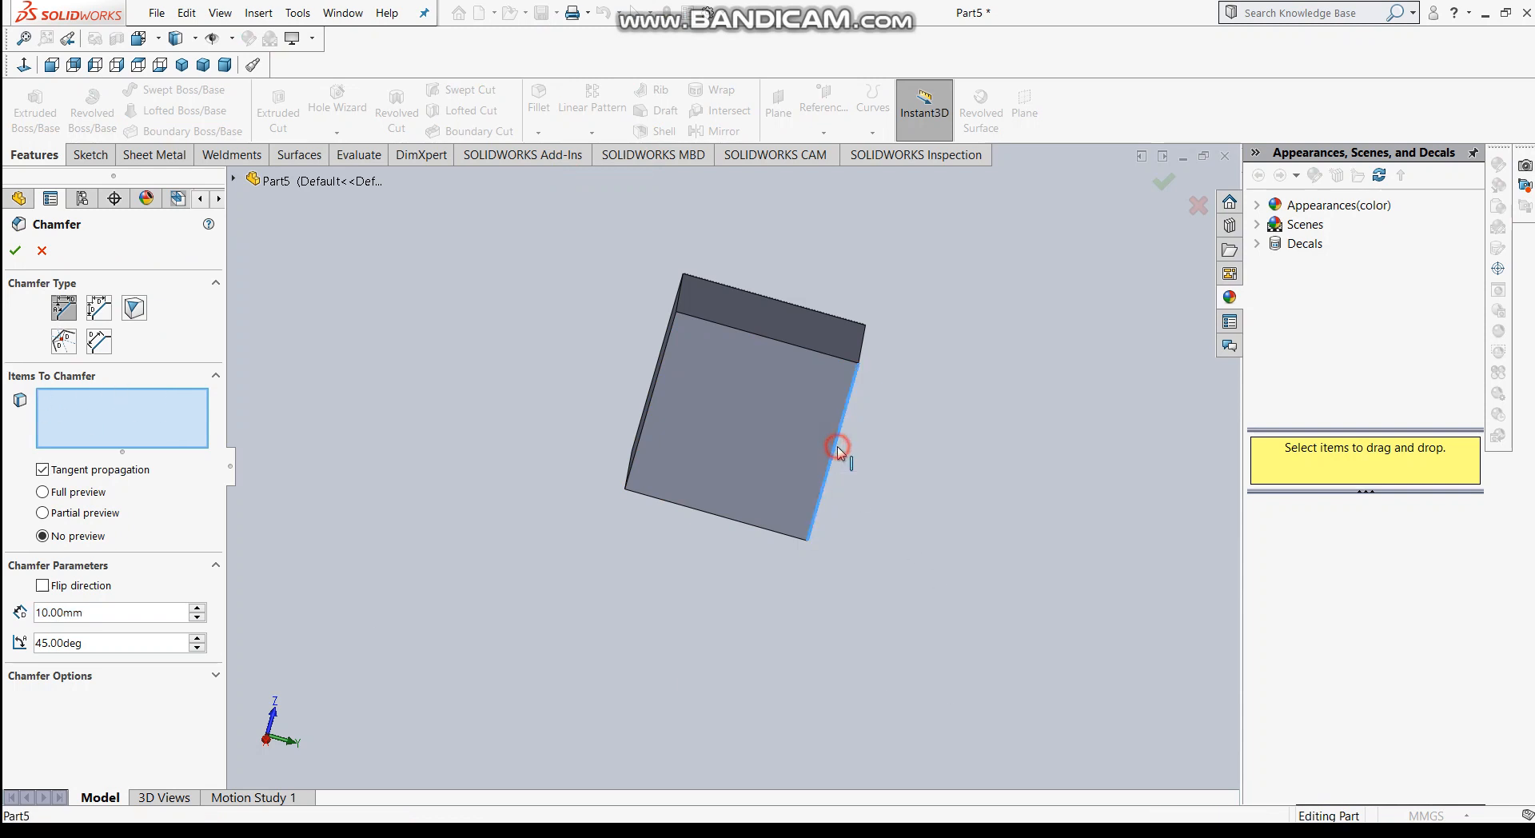
click(765, 340)
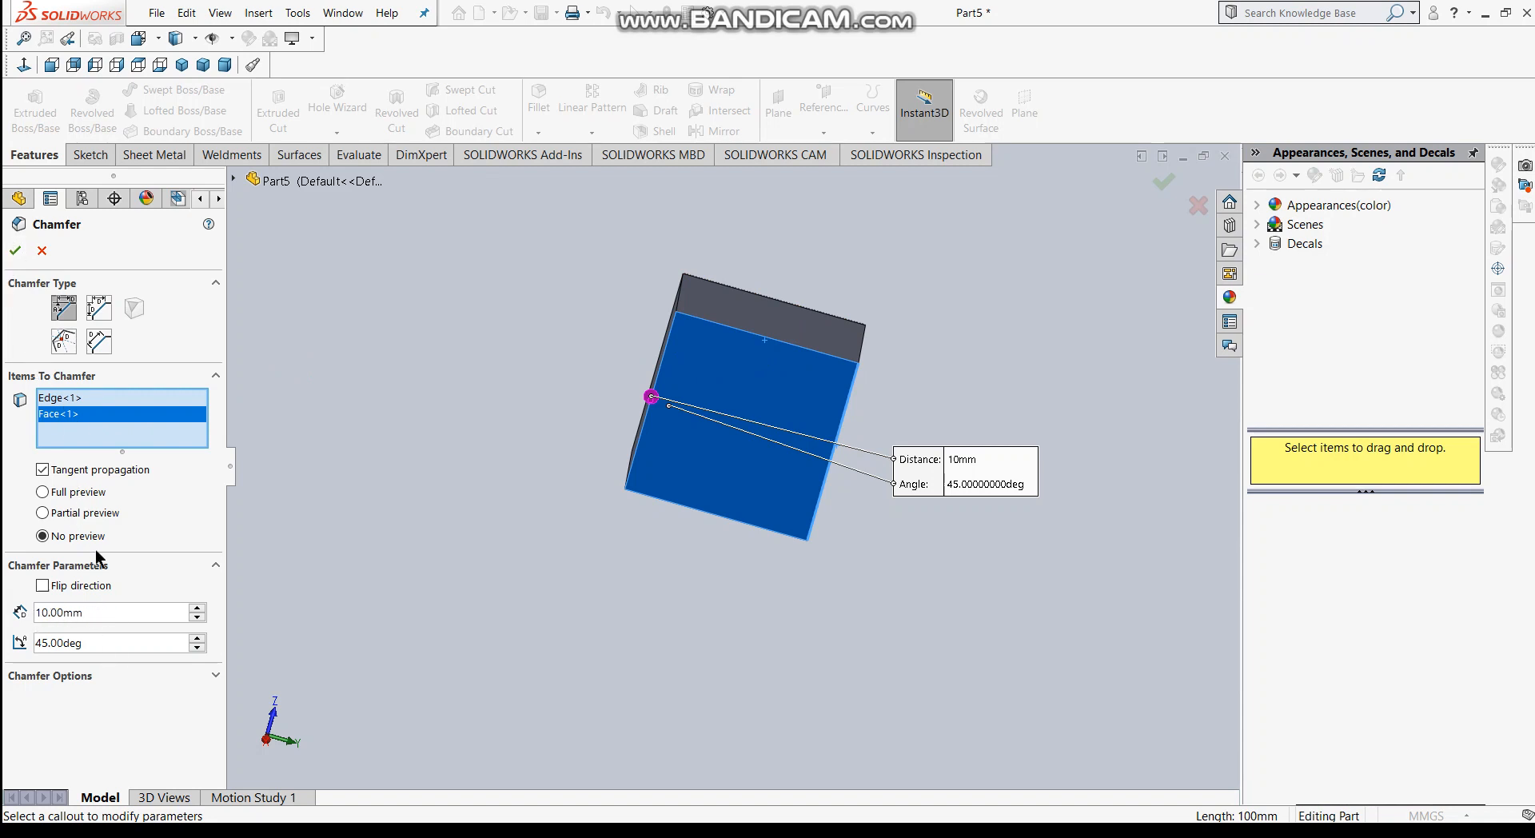
click(16, 255)
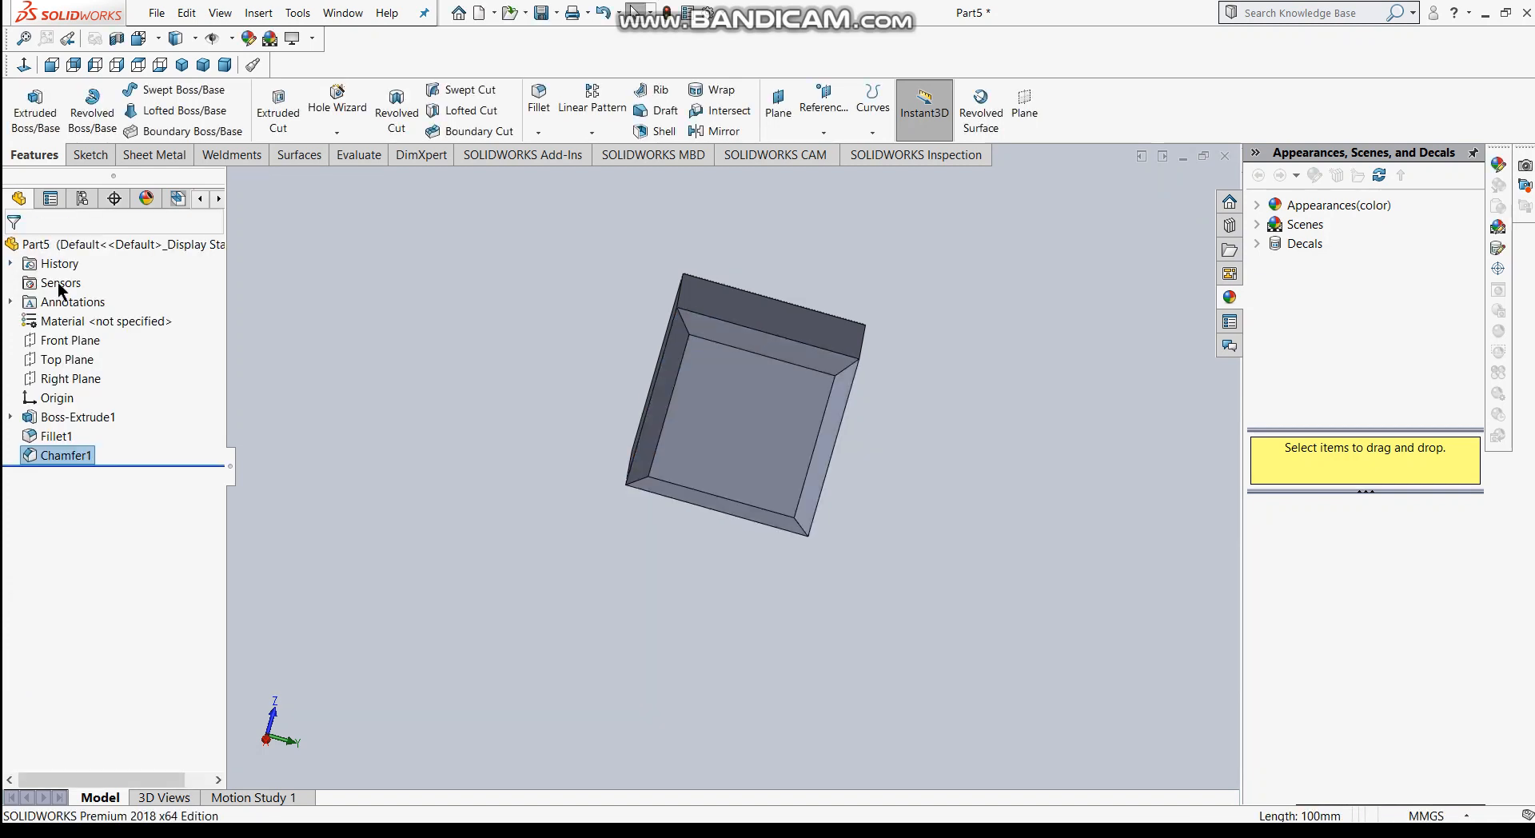
Step: Examine the cube from all sides, comparing the rounded fillet edges with the flat chamfer edges on the opposite face
middle_drag(547, 522, 524, 342)
middle_drag(625, 273, 709, 251)
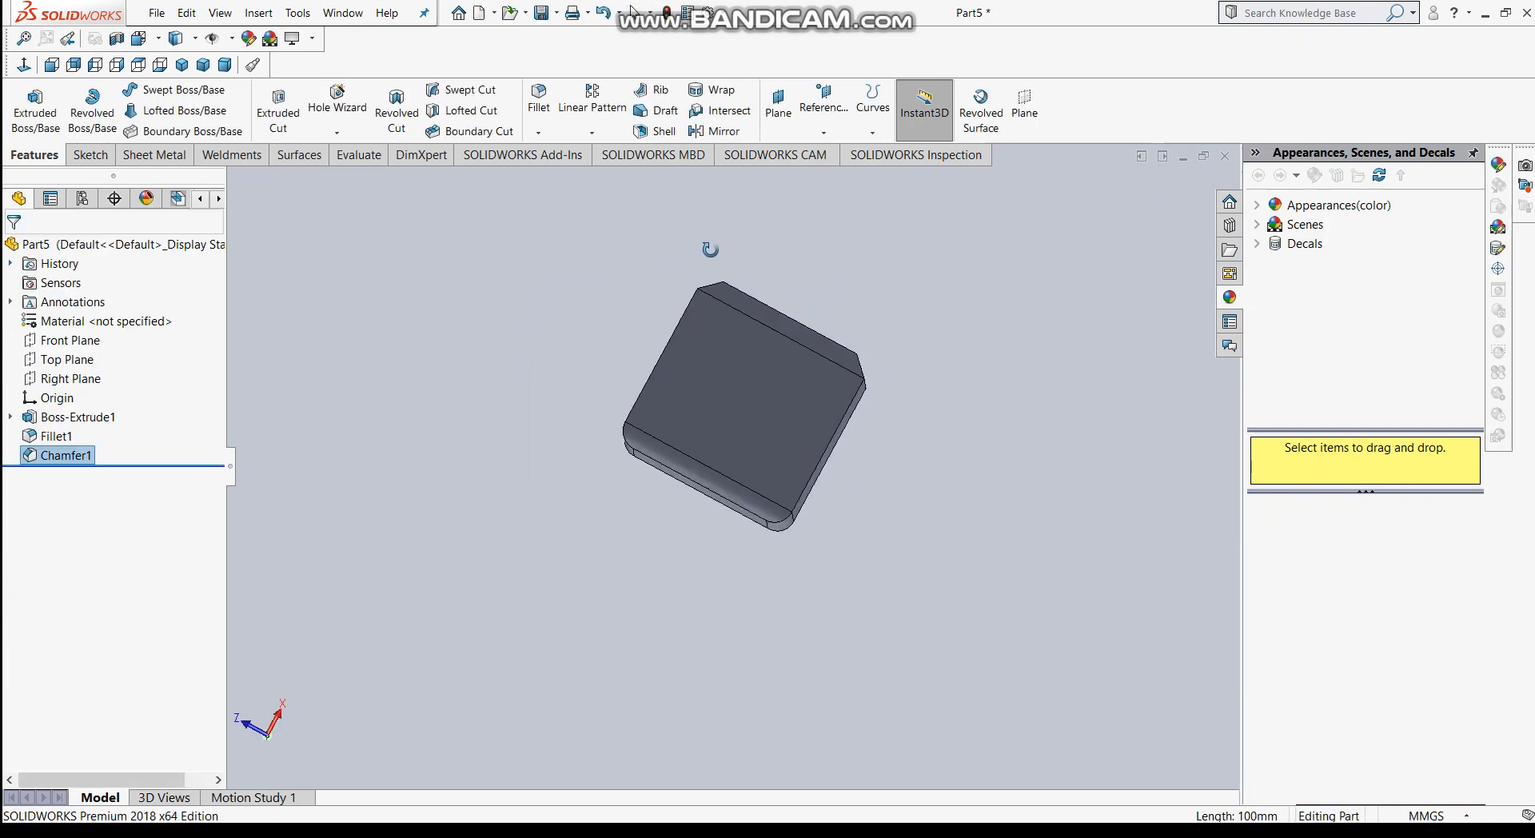
middle_drag(660, 456, 505, 585)
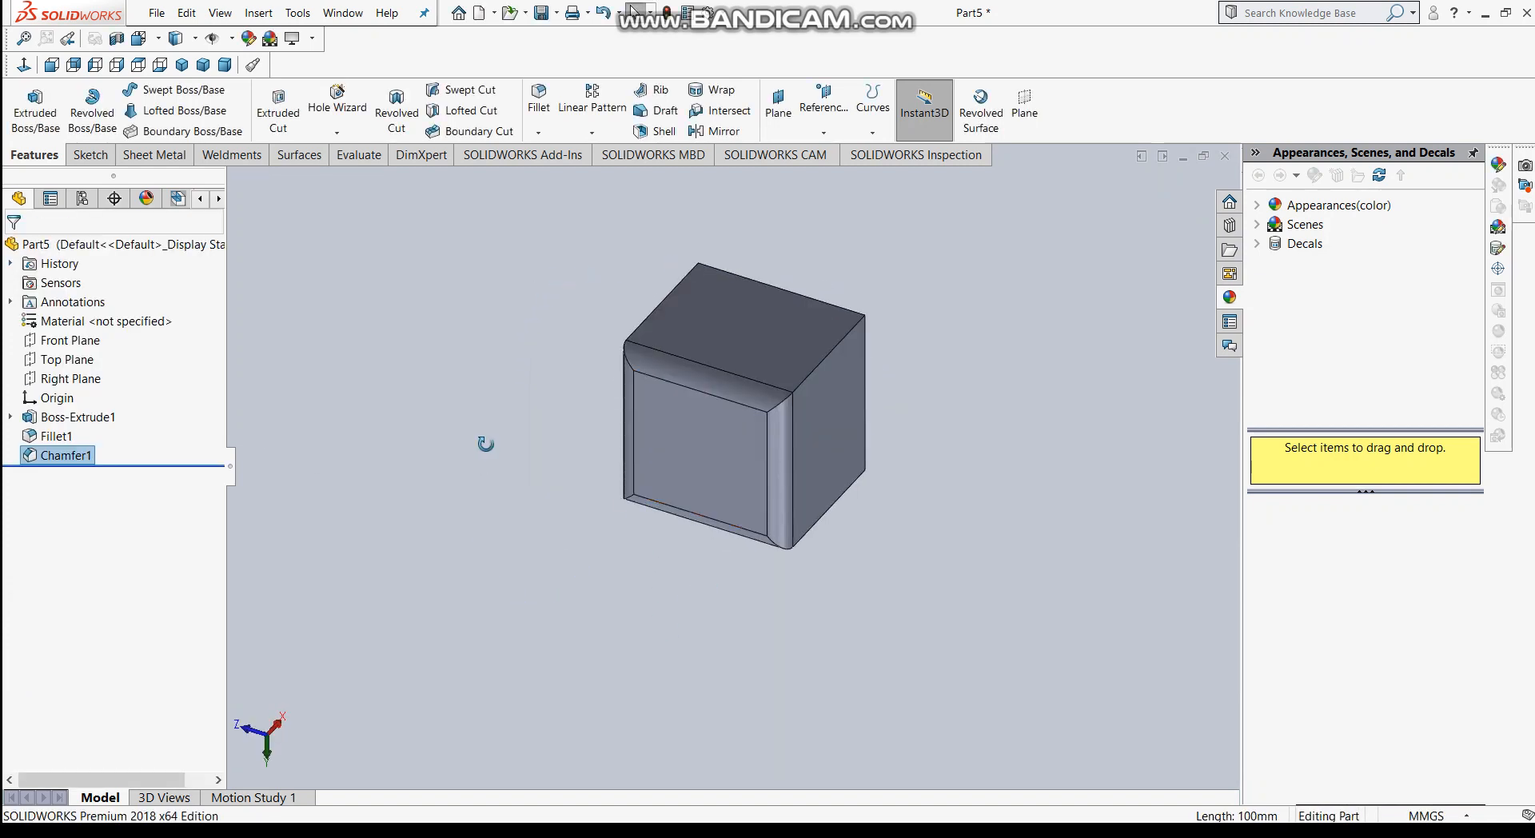
middle_drag(487, 441, 740, 405)
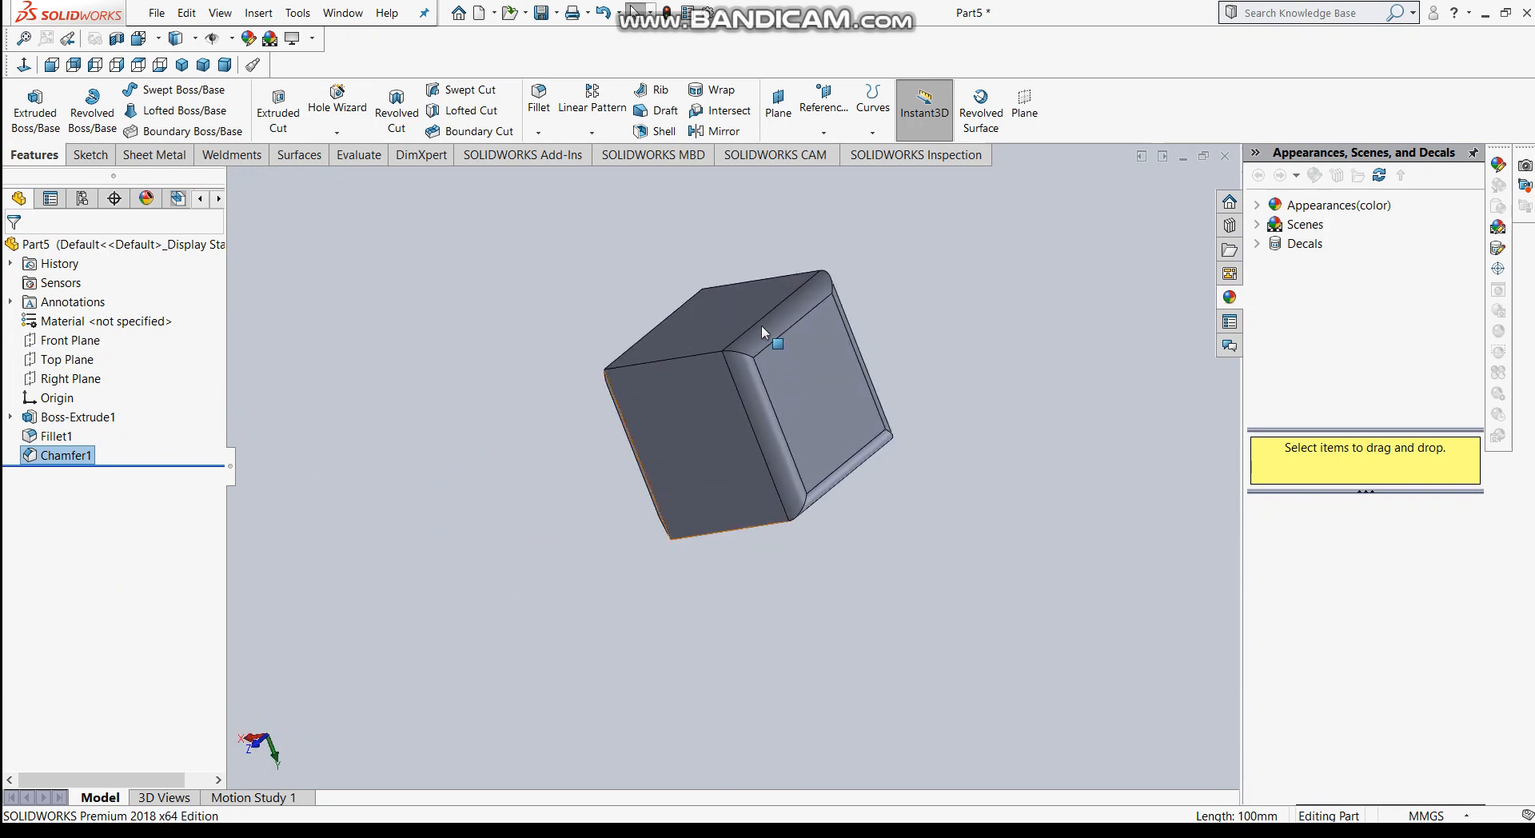
middle_drag(539, 529, 784, 567)
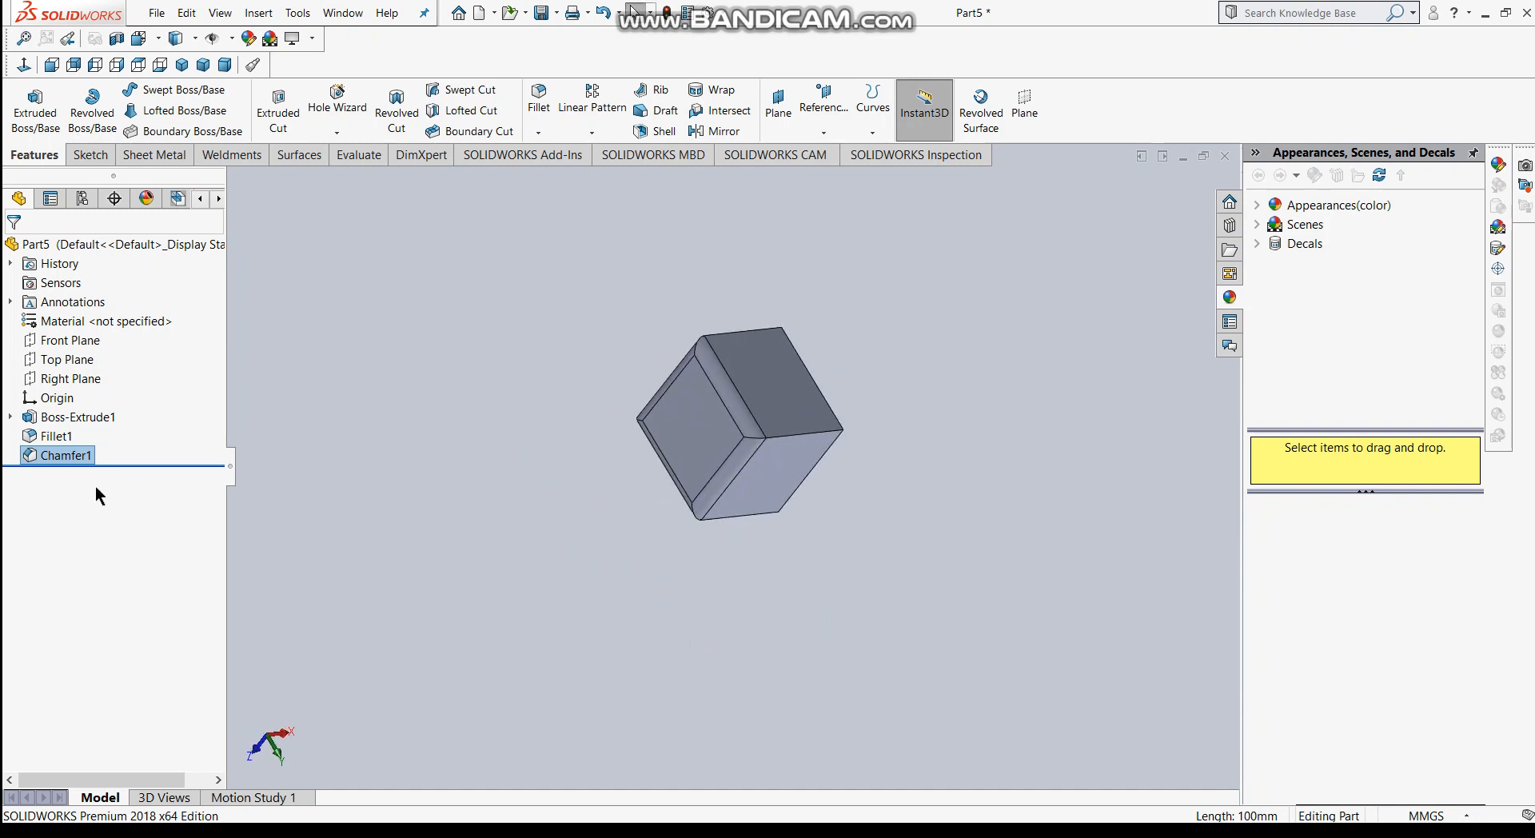
middle_drag(525, 602, 491, 500)
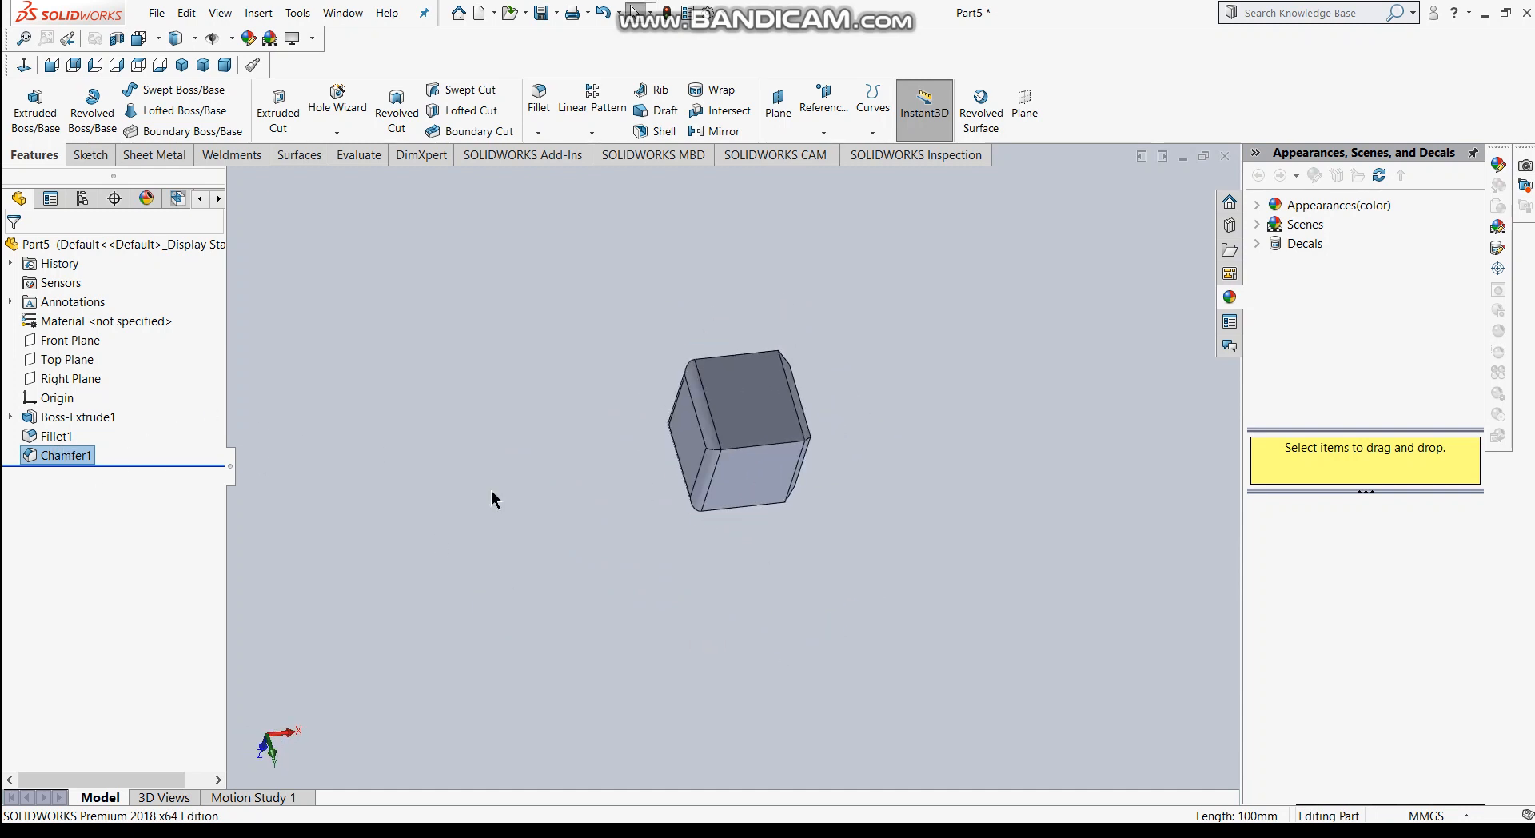
middle_drag(577, 604, 711, 672)
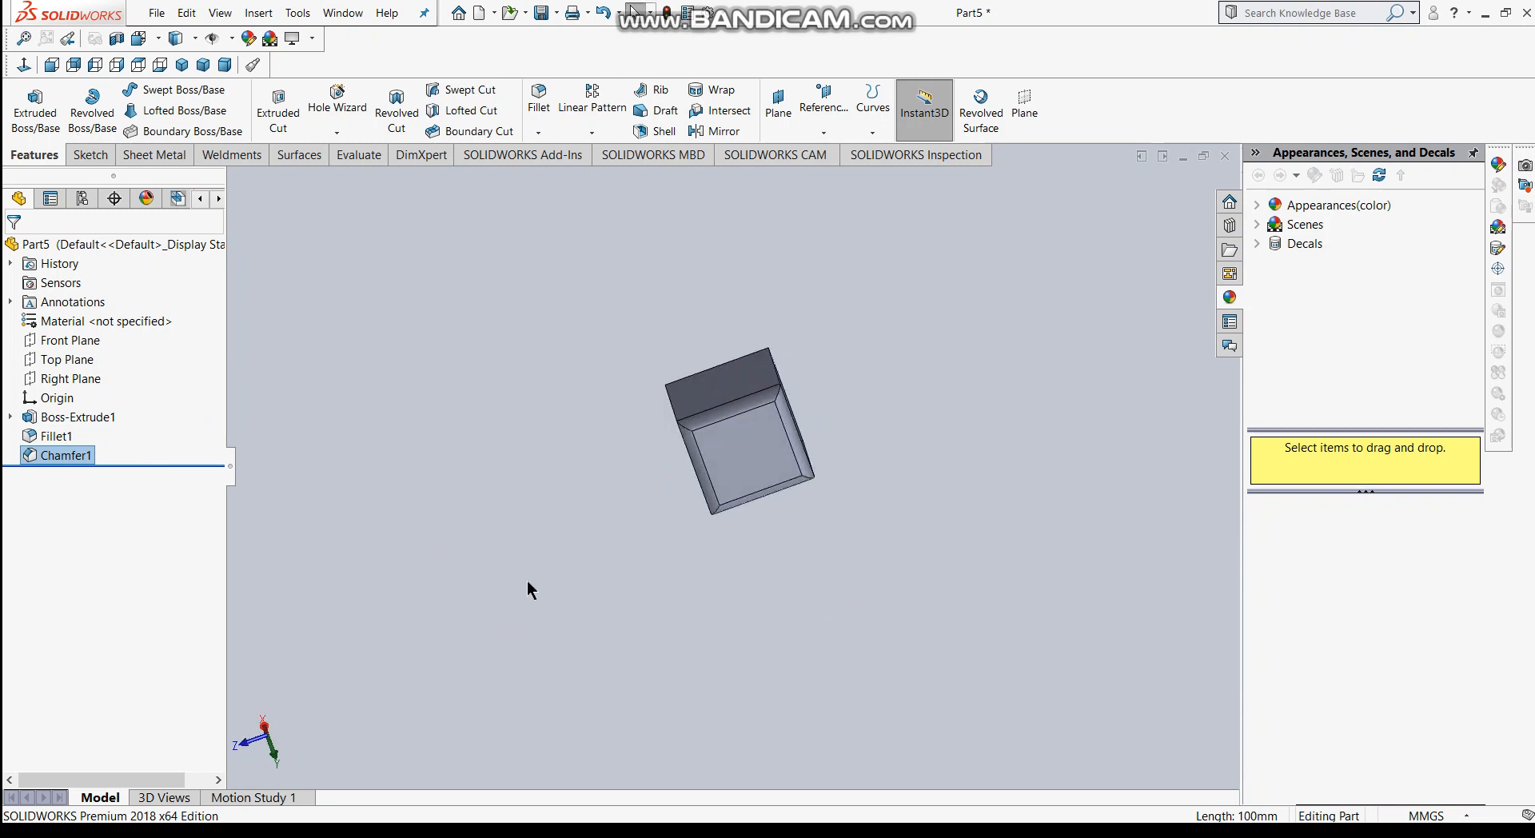
middle_drag(945, 562, 811, 579)
middle_drag(938, 497, 763, 356)
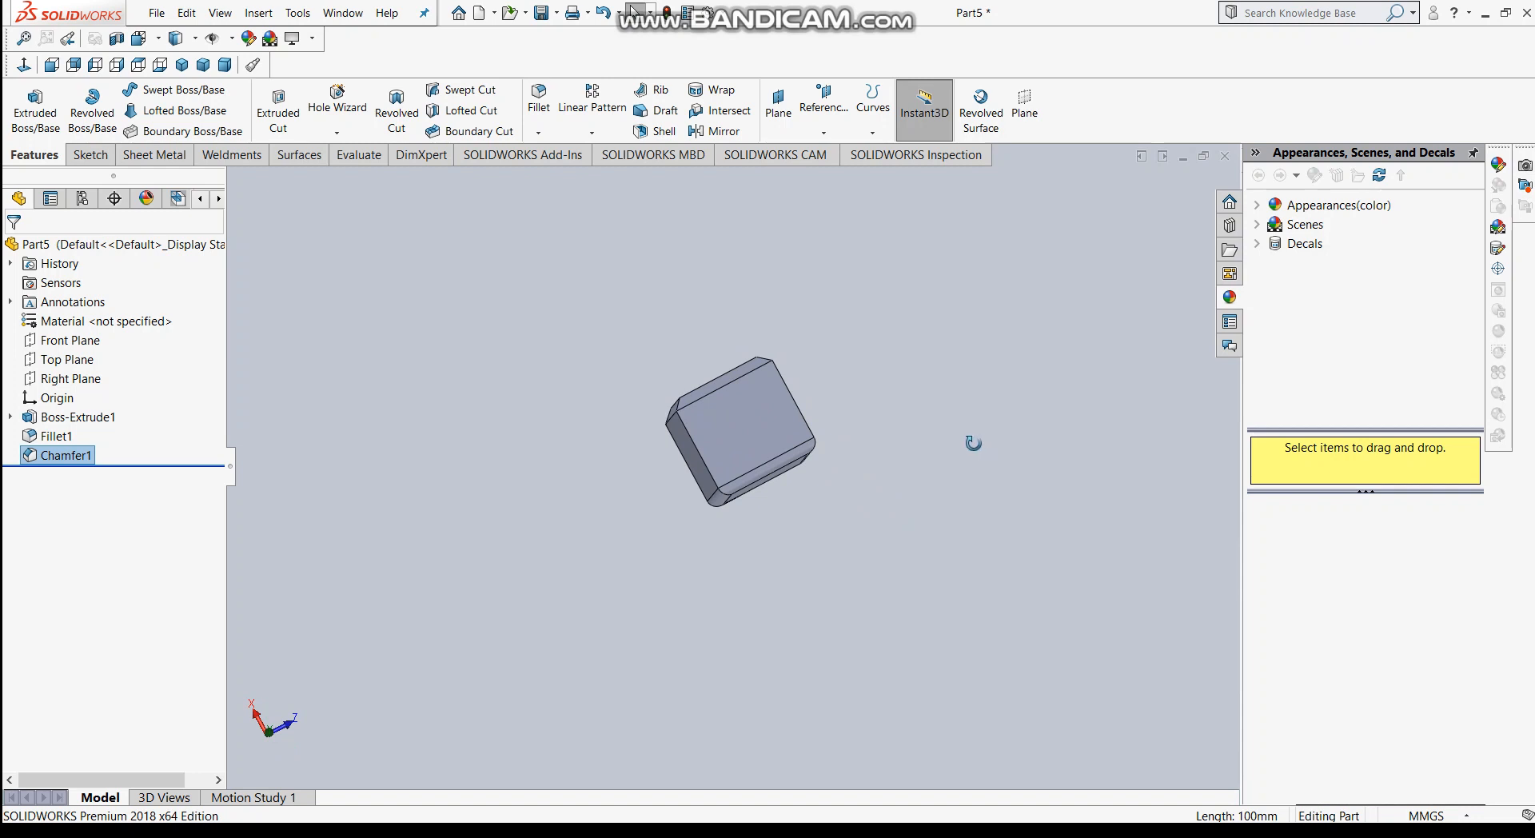
middle_drag(973, 442, 926, 512)
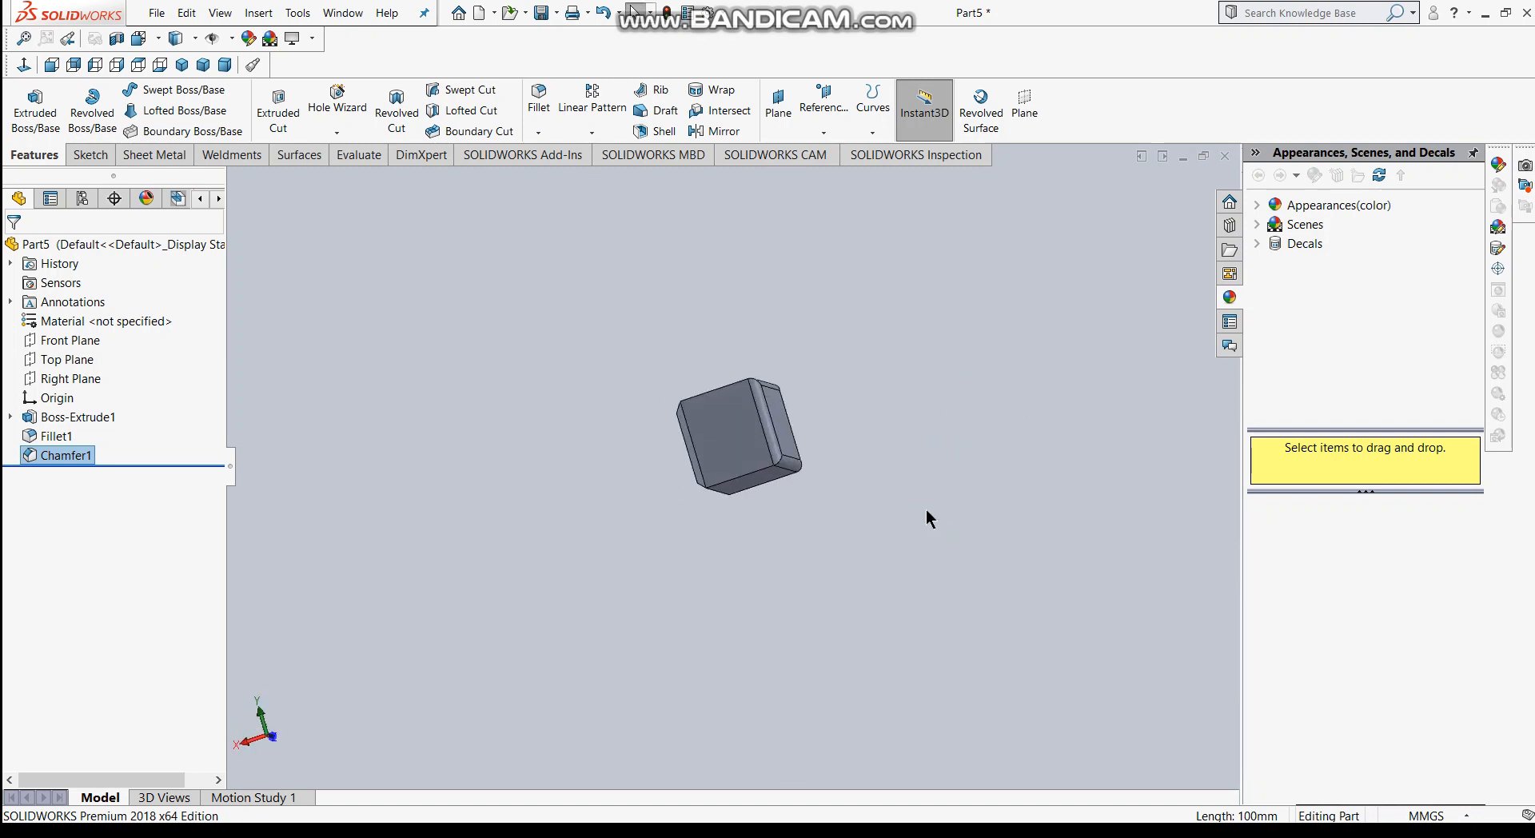
scroll(712, 443, down, 2)
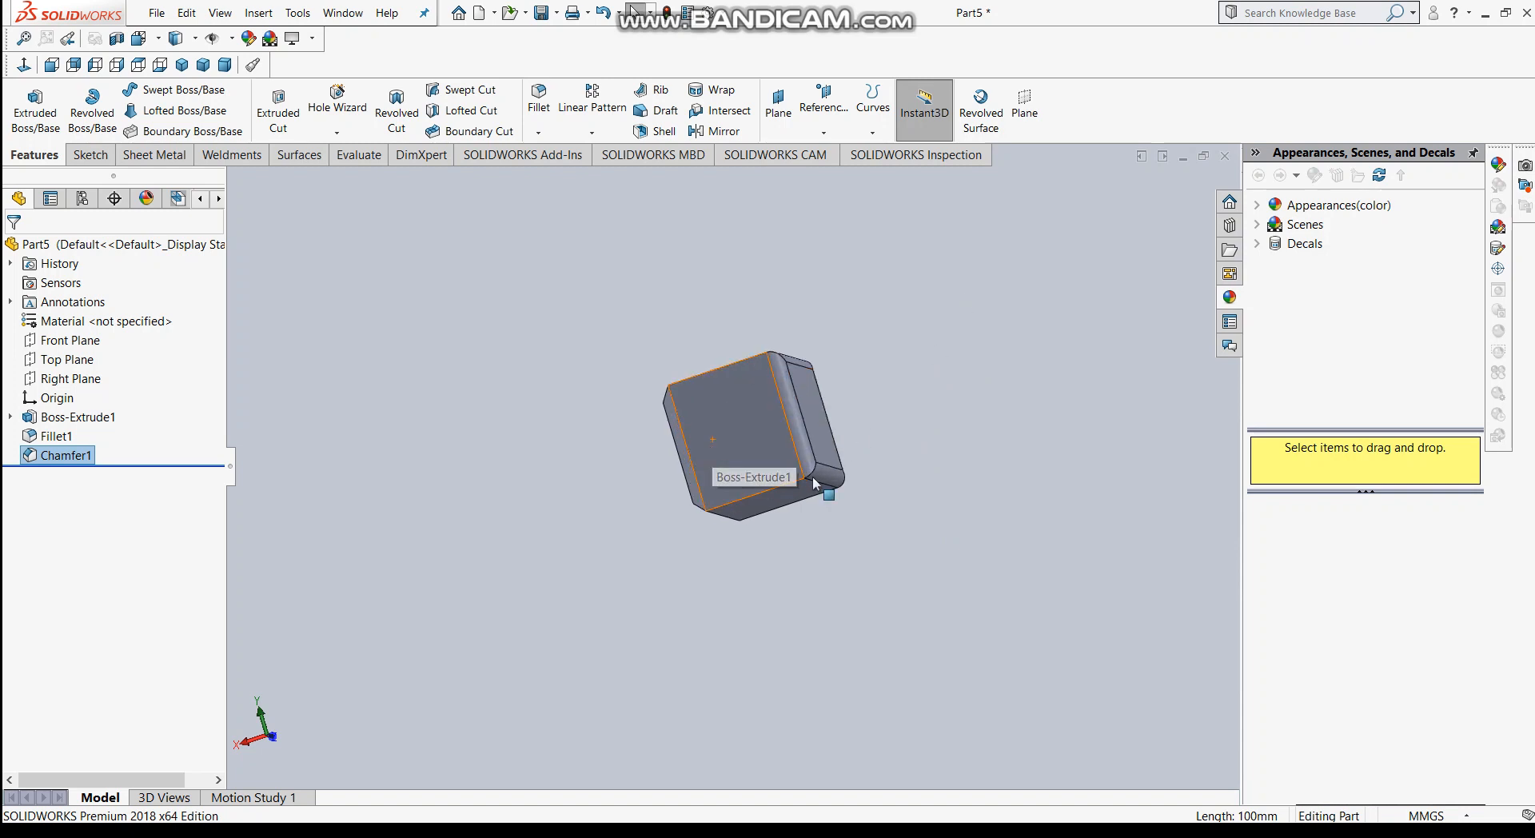
scroll(814, 478, down, 5)
scroll(654, 415, up, 3)
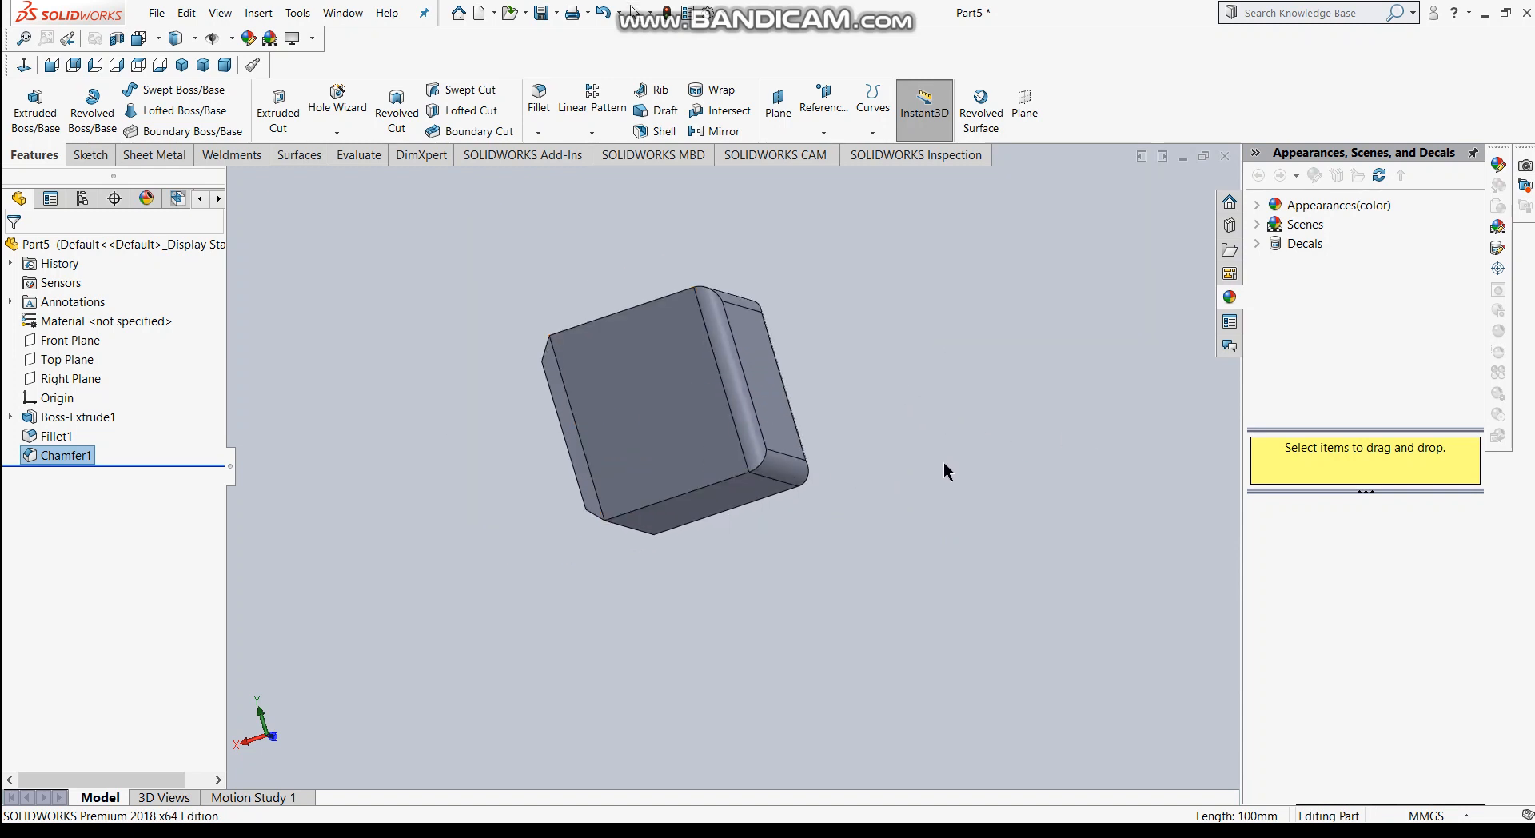
middle_drag(943, 462, 884, 616)
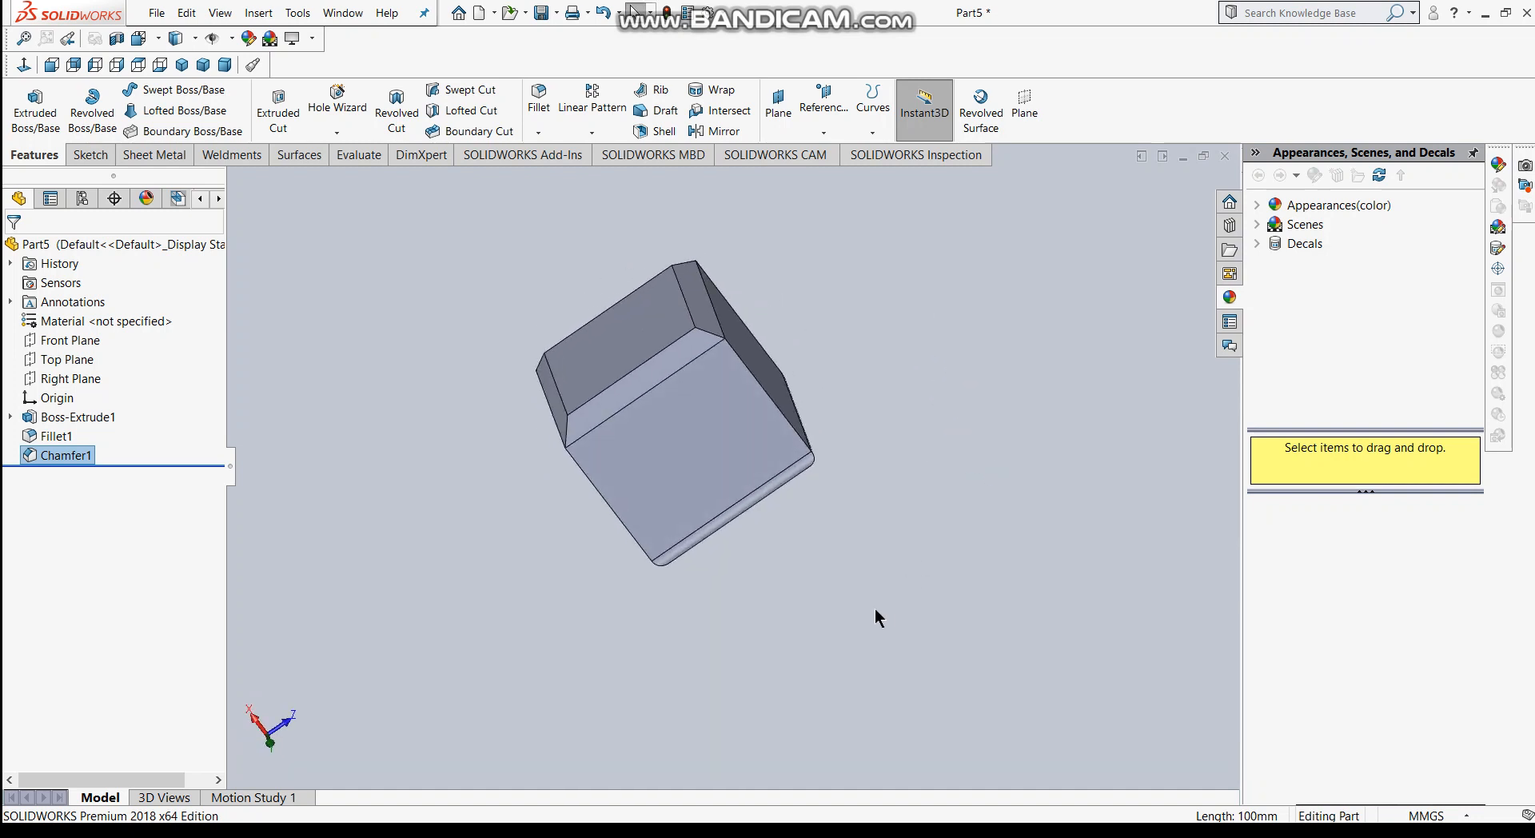